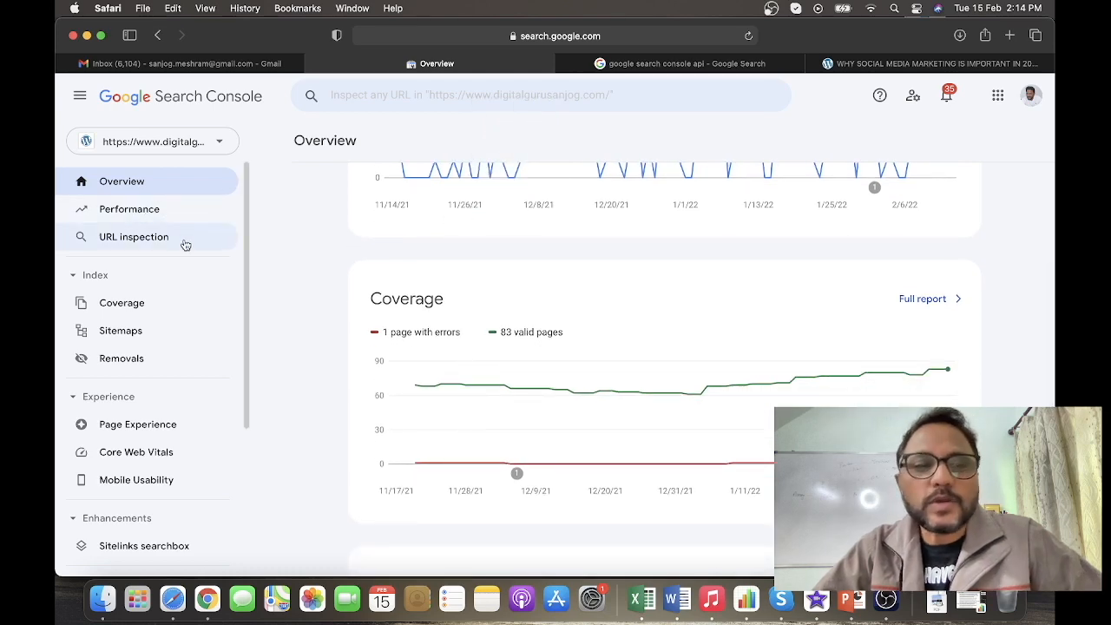
# Step: Copy the full web address of the blog article on why social media marketing is important
pyautogui.click(140, 245)
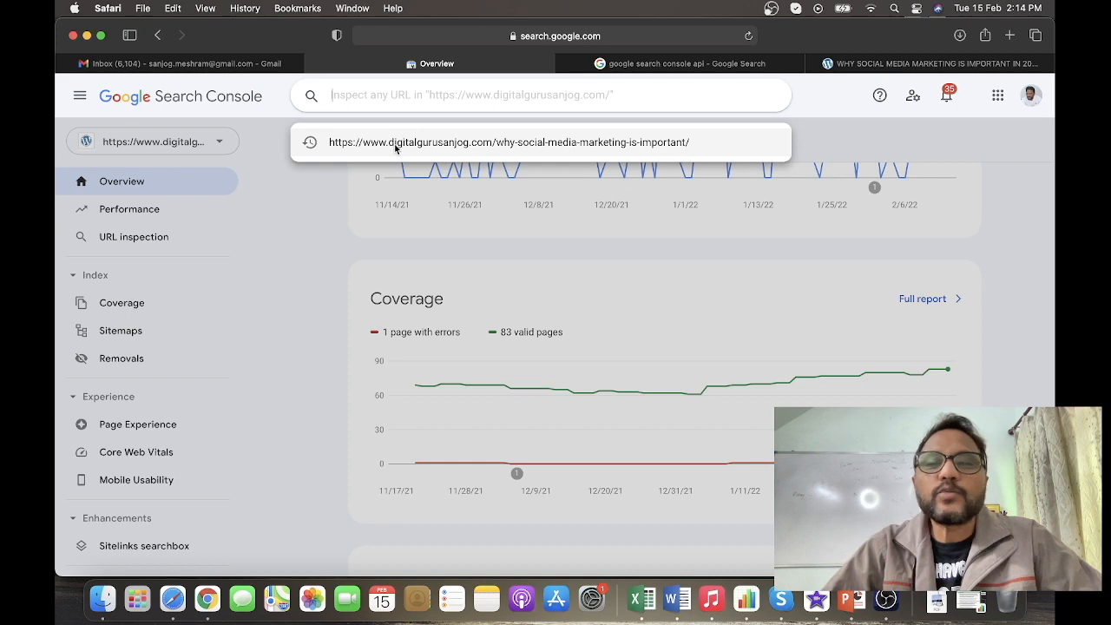
pyautogui.click(863, 64)
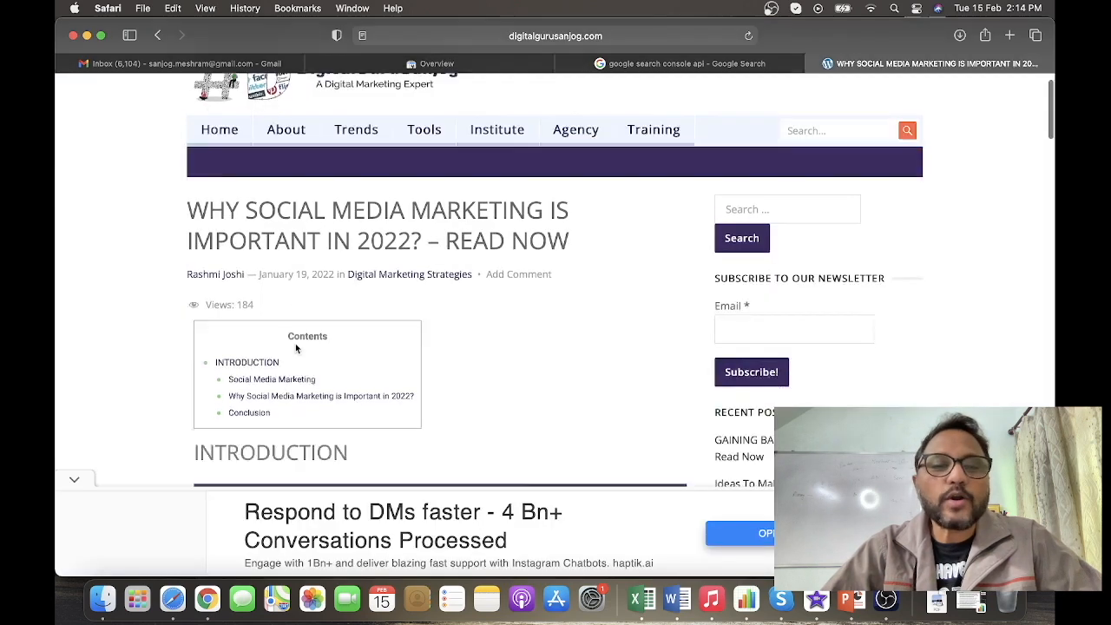
pyautogui.scroll(-5, 295, 343)
pyautogui.click(627, 36)
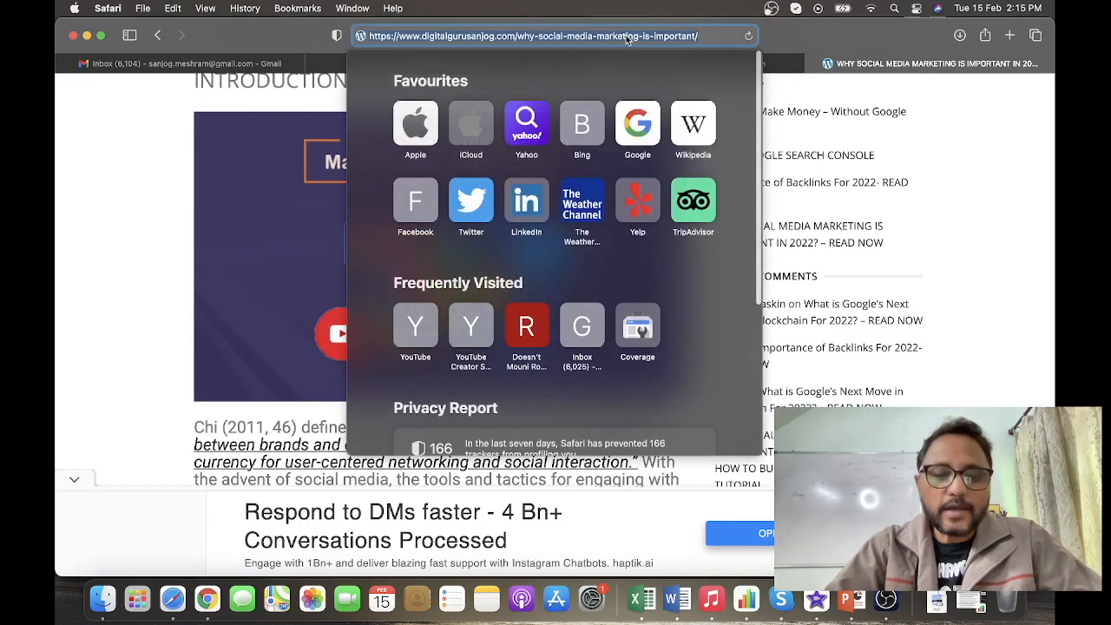
pyautogui.click(875, 40)
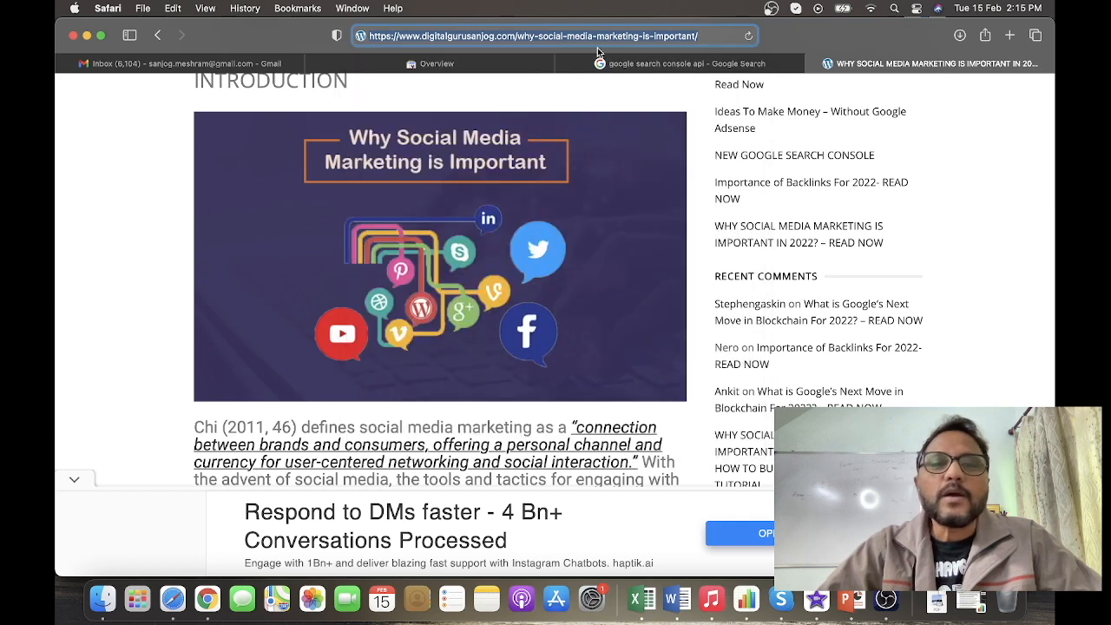
# Step: Inspect the article's URL ending in /why-social-media-marketing-is-important/ in Google Search Console
pyautogui.click(475, 69)
pyautogui.write('https://www.digitalgurusanjog.com/why-social-media-marketing-is-important/')
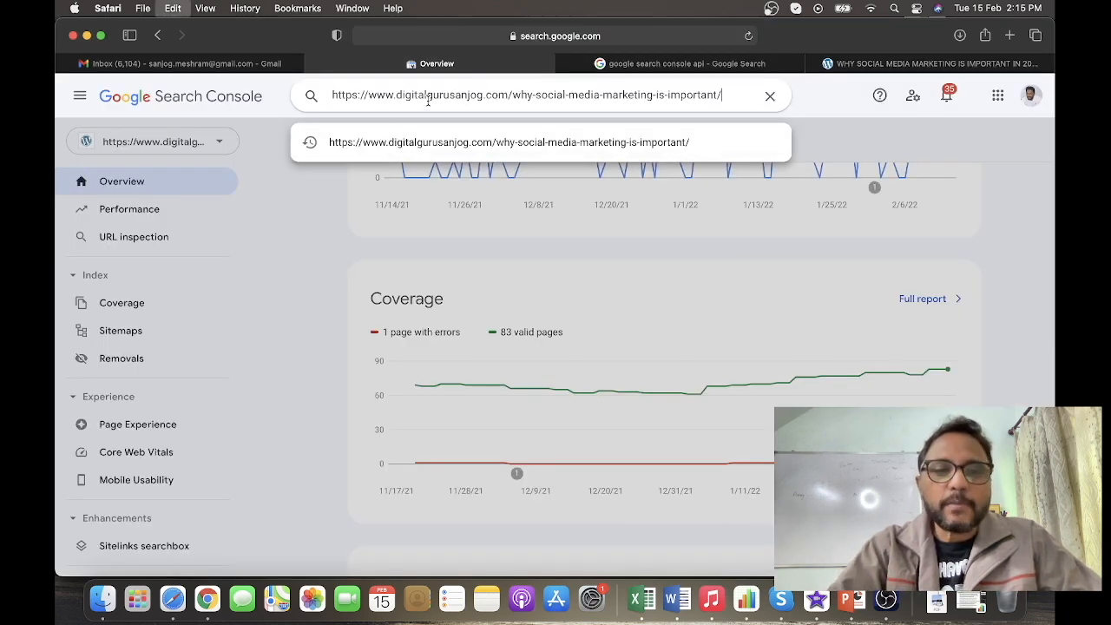
pyautogui.press('Return')
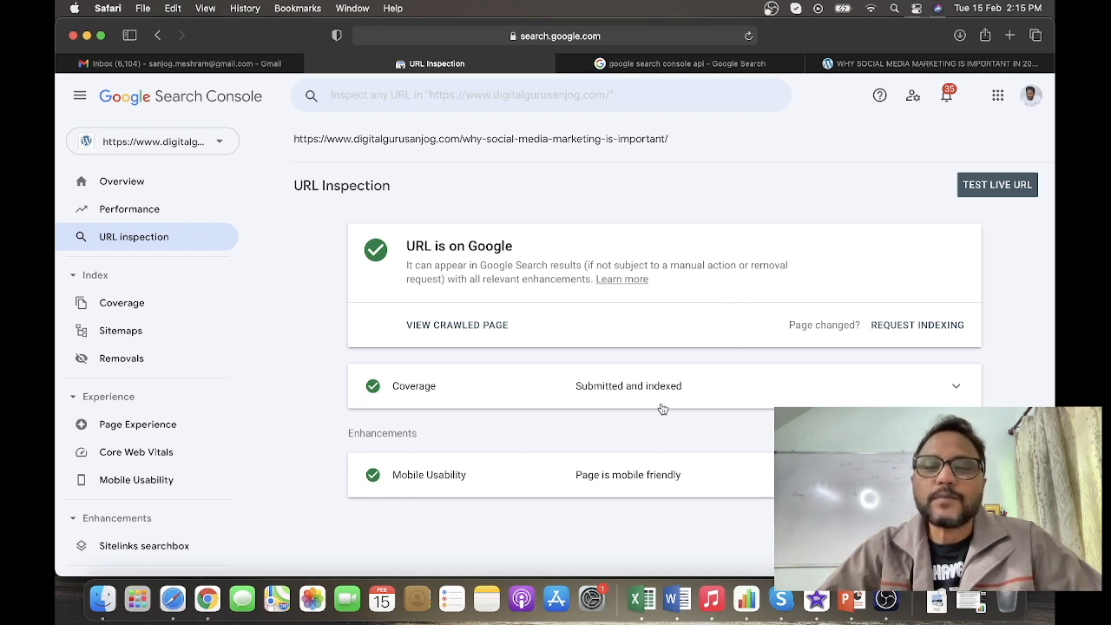
# Step: Expand the Coverage section of the inspection result and review its discovery, crawl and indexing details
pyautogui.click(956, 390)
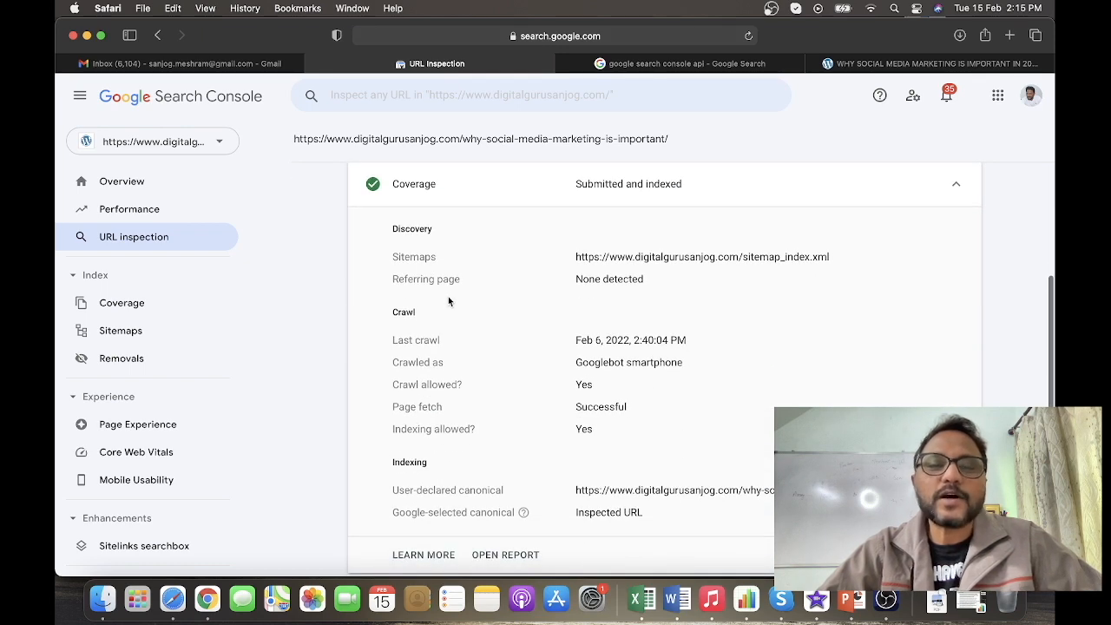
pyautogui.scroll(-2, 430, 298)
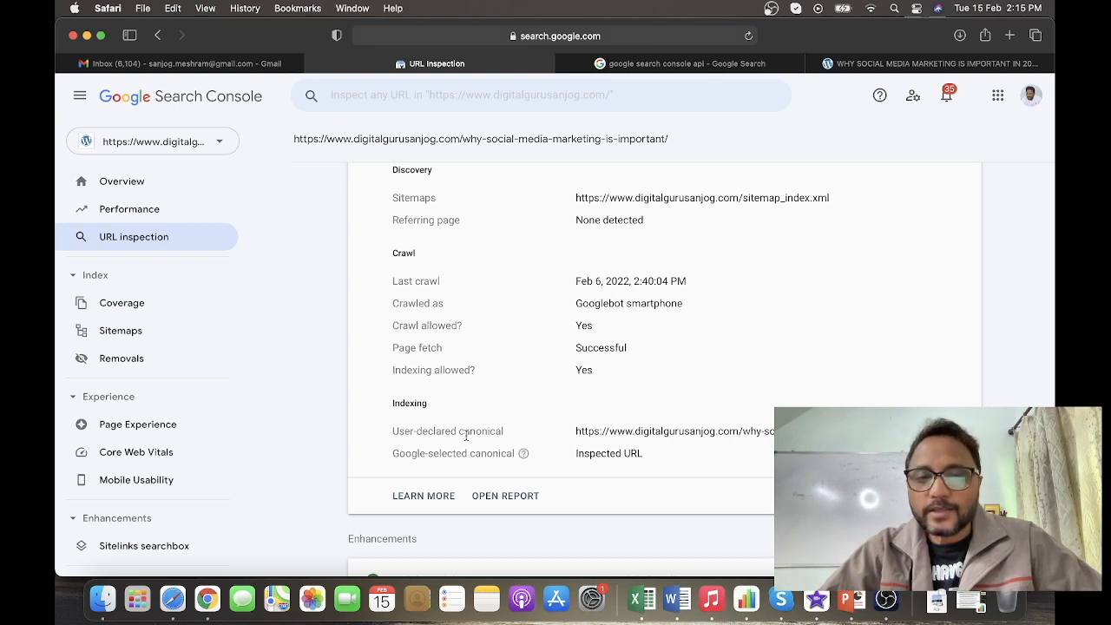
pyautogui.scroll(2, 466, 436)
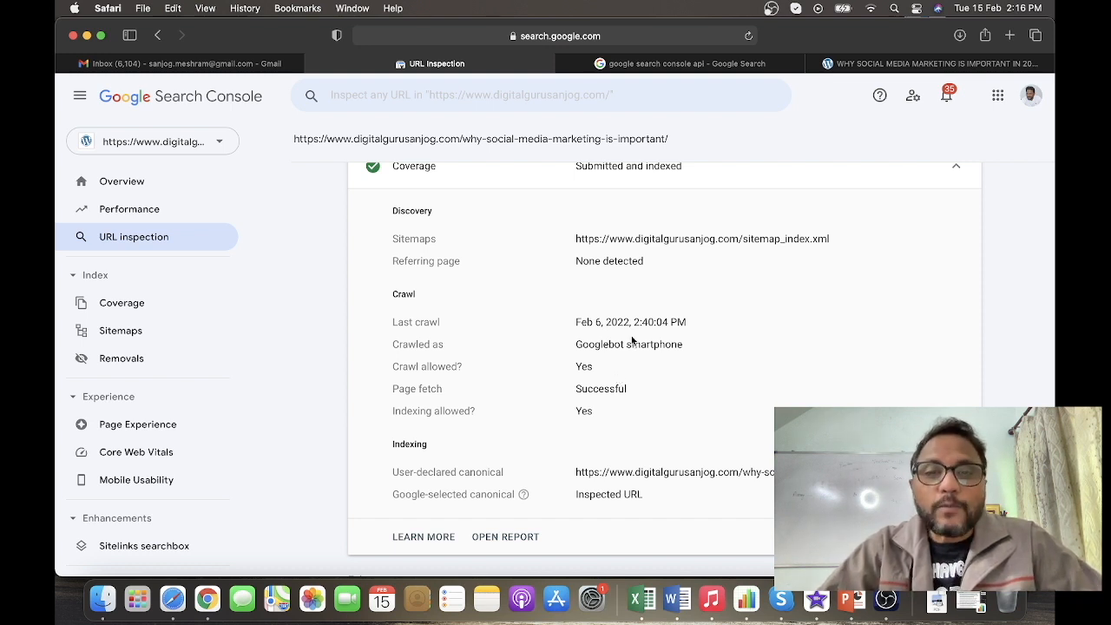
# Step: Open the Google Developers result for the Search Console API in a new tab and switch to it
pyautogui.click(674, 63)
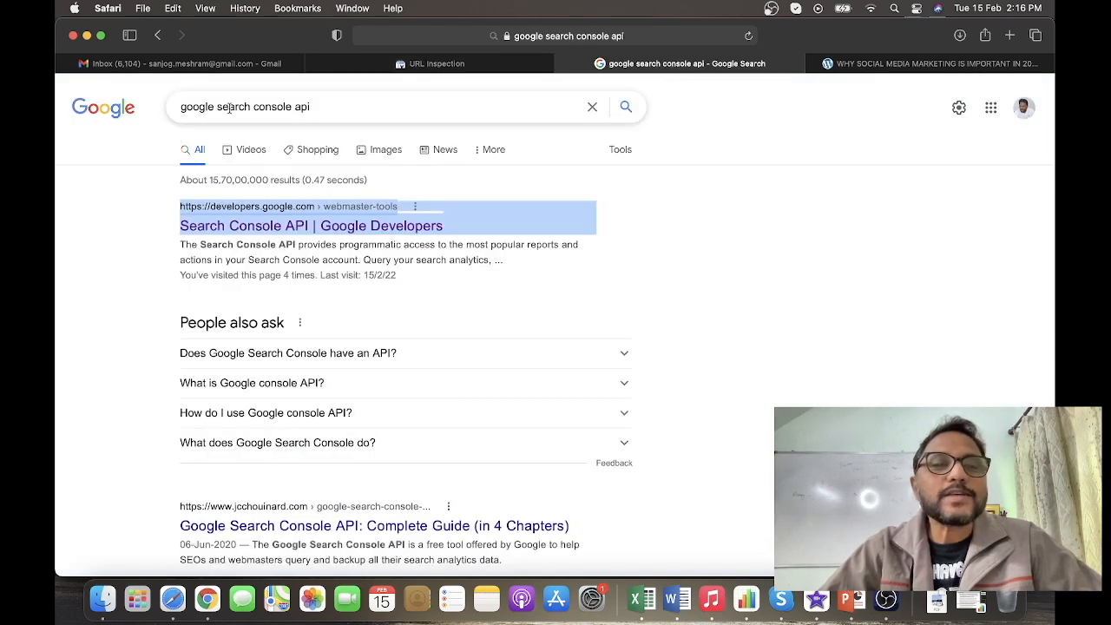
pyautogui.rightClick(329, 227)
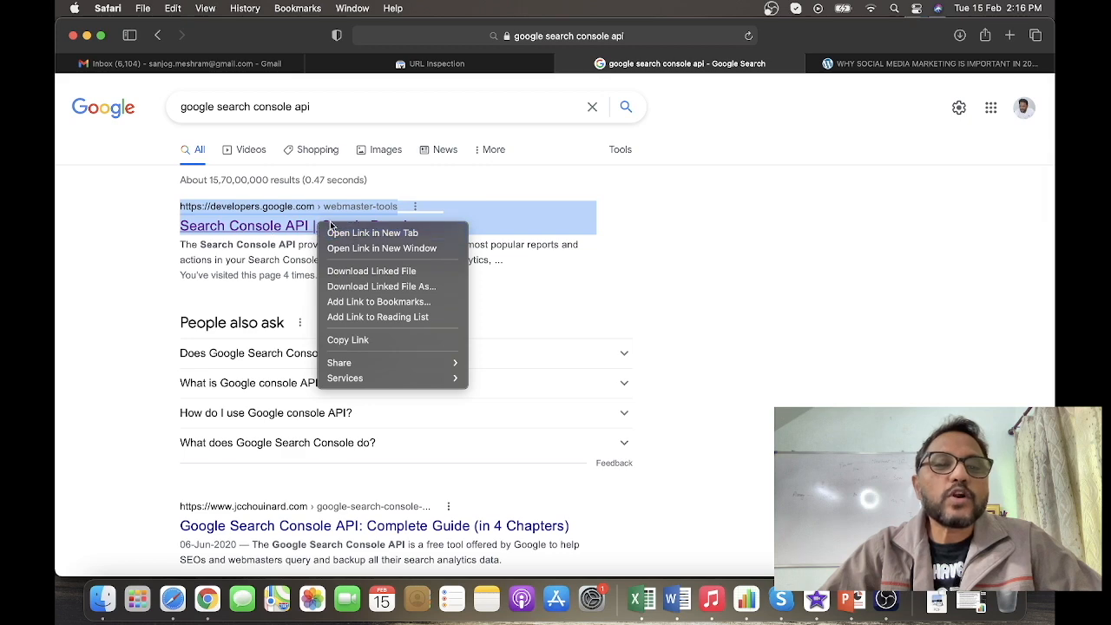
pyautogui.click(351, 235)
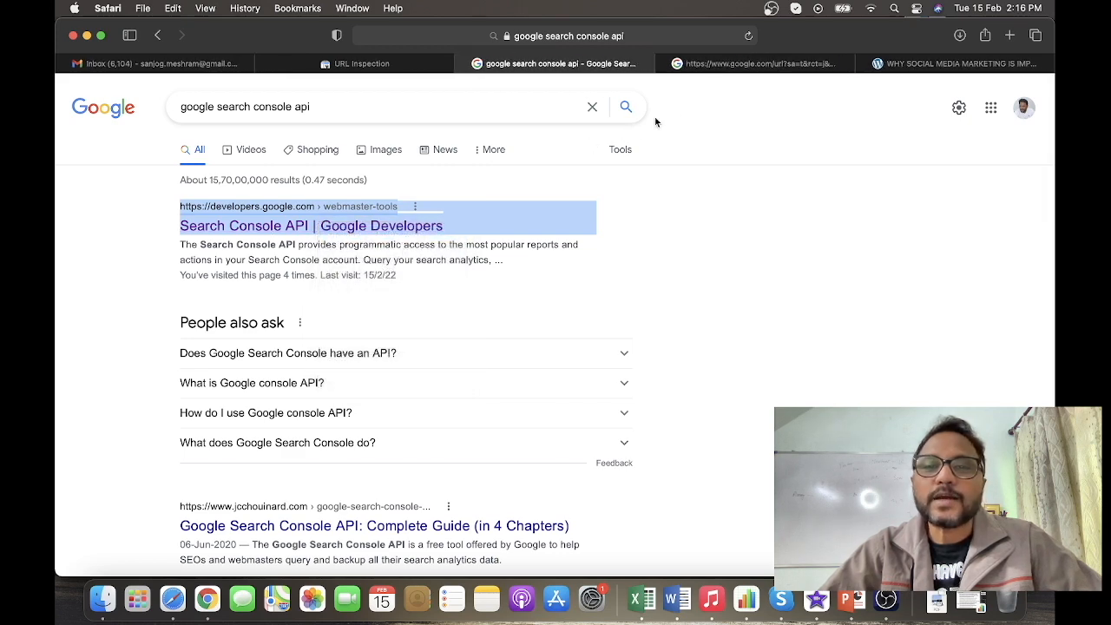
pyautogui.click(758, 66)
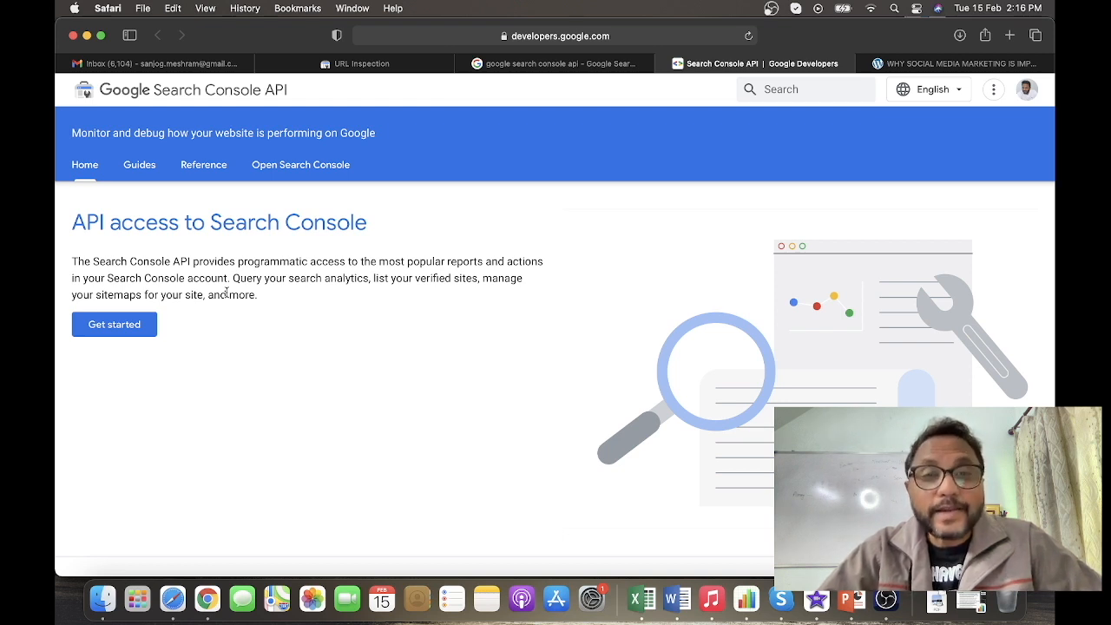
# Step: Open the Search Console API getting-started guide and look over its Overview page
pyautogui.click(130, 330)
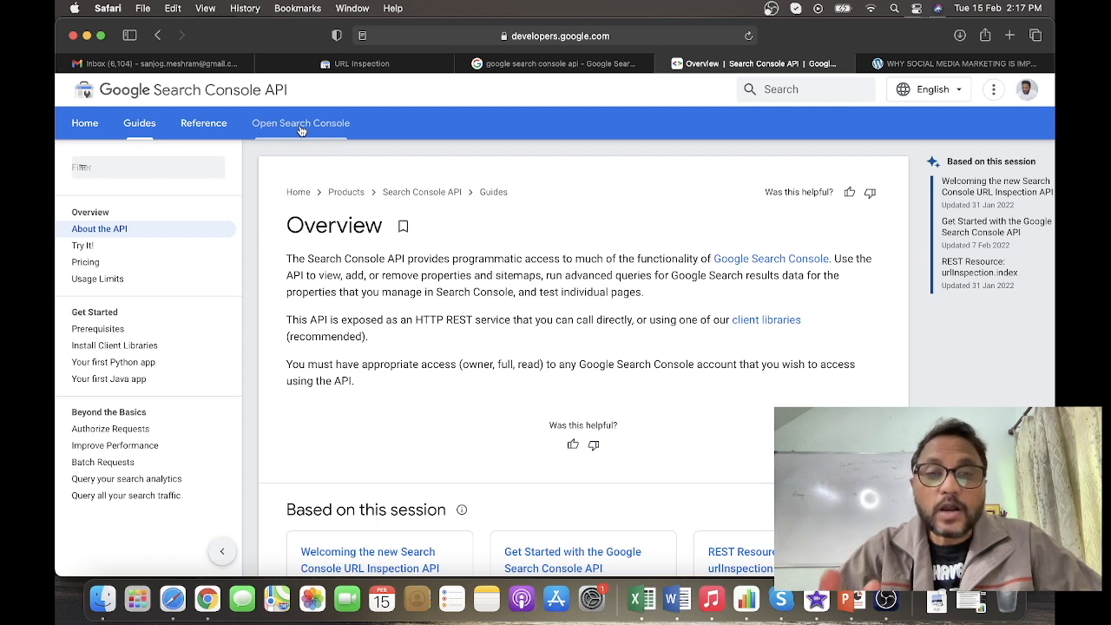
pyautogui.click(202, 127)
pyautogui.click(149, 126)
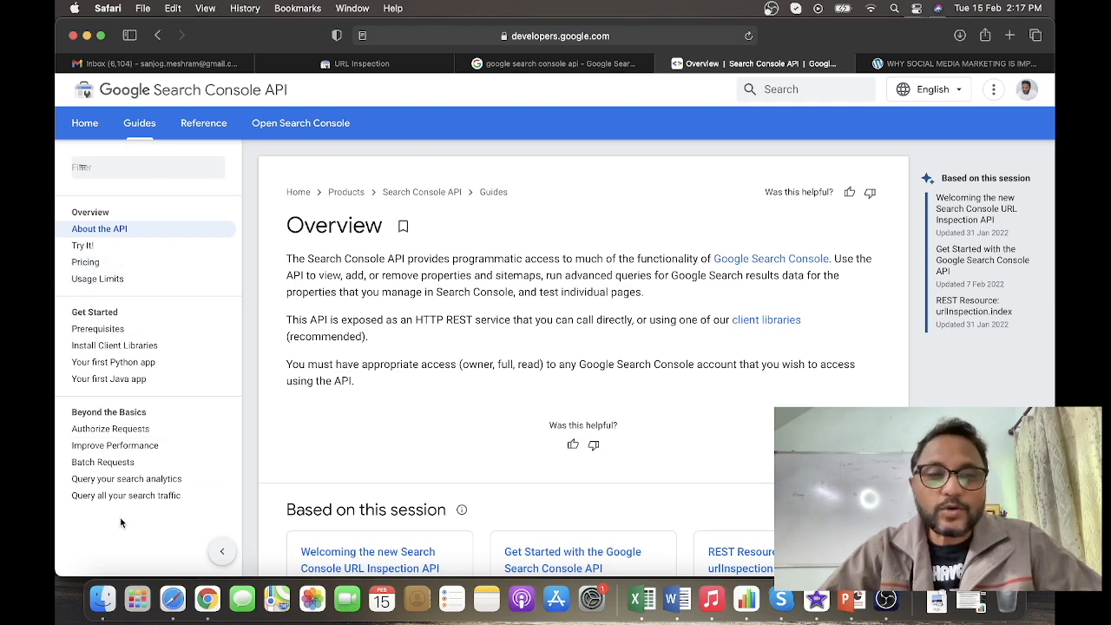
# Step: Open the API reference for the URL Inspection method index.inspect and review its request details
pyautogui.click(207, 127)
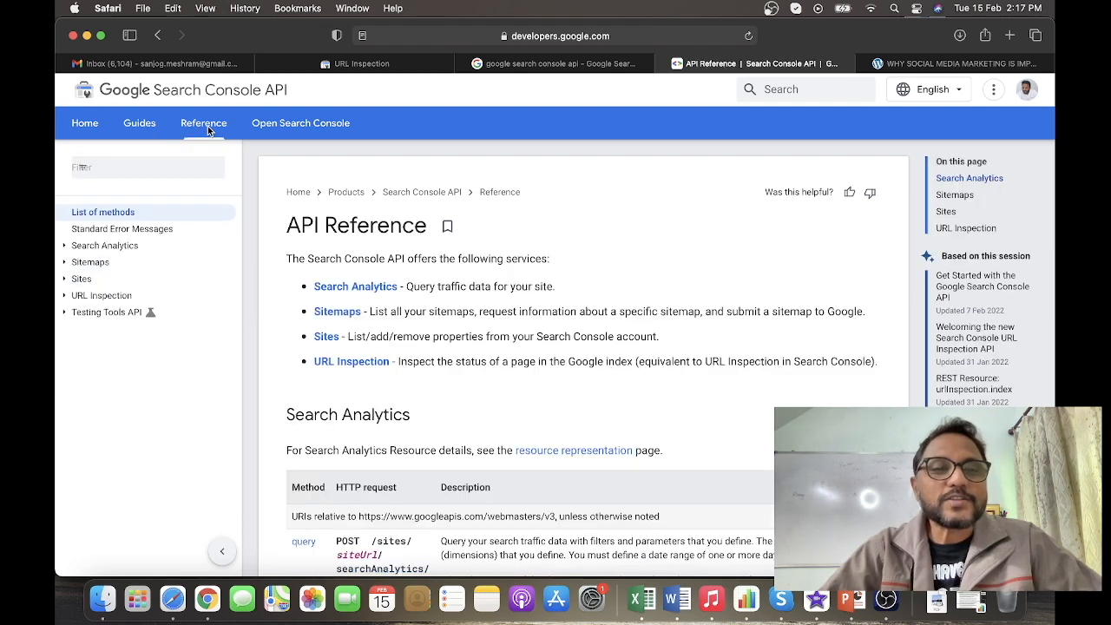
pyautogui.click(111, 299)
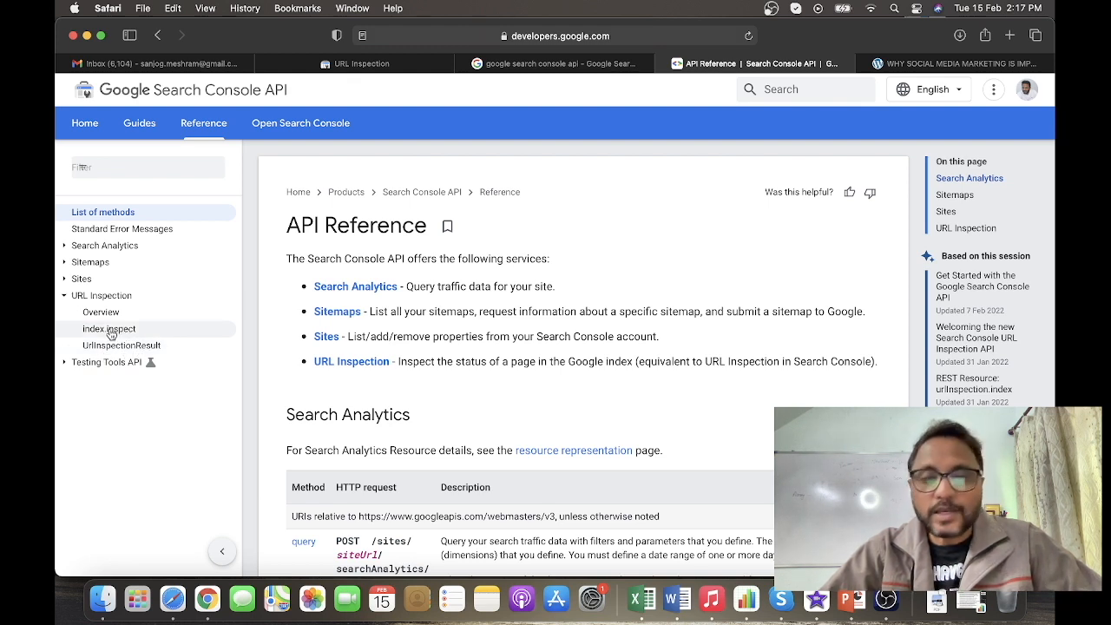
pyautogui.click(109, 329)
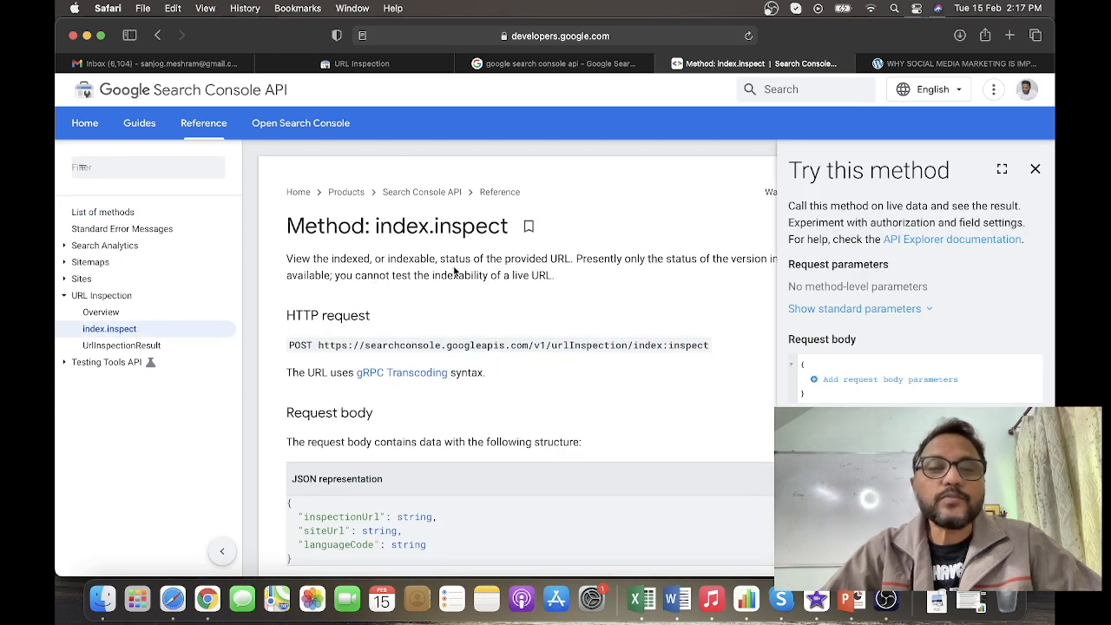
pyautogui.scroll(-5, 537, 431)
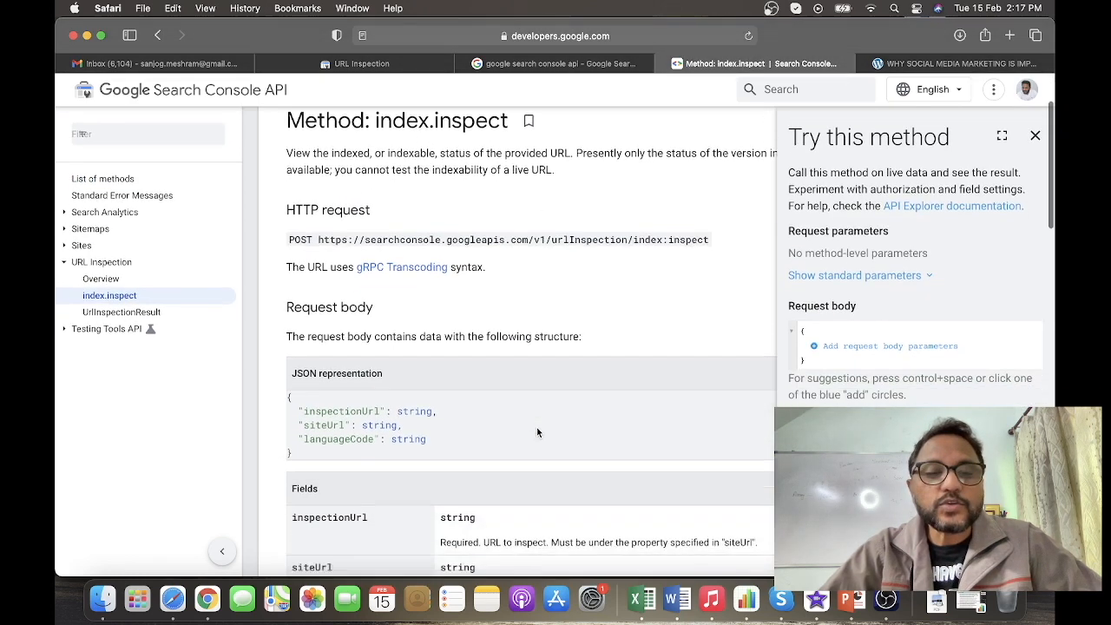
pyautogui.scroll(3, 537, 432)
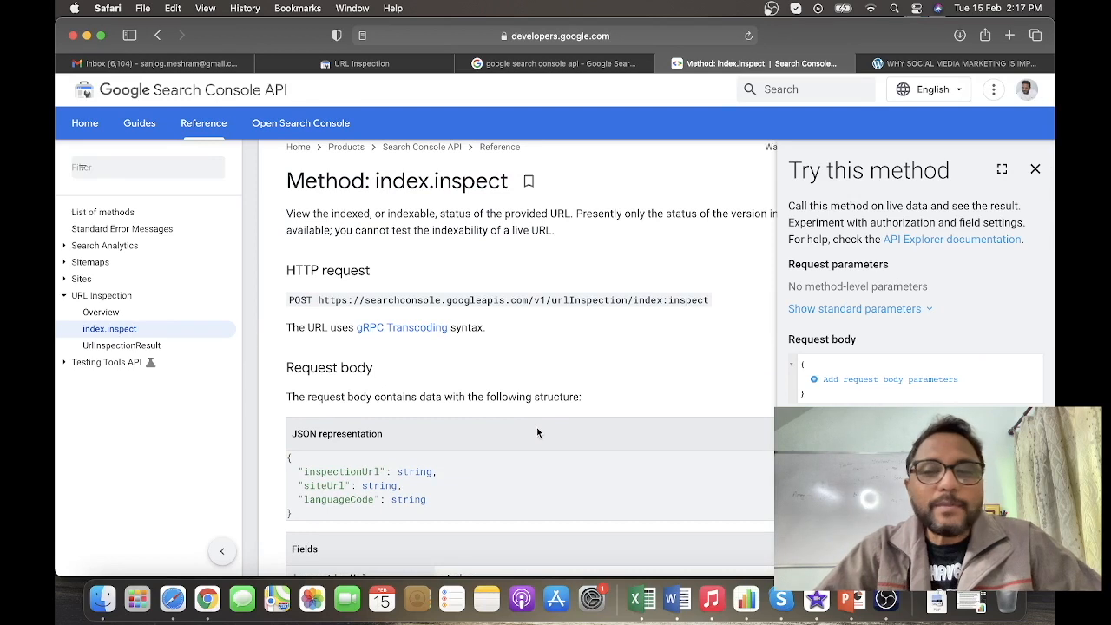
# Step: Enlarge the index.inspect test form to full screen and review its request body and credential options
pyautogui.click(1003, 170)
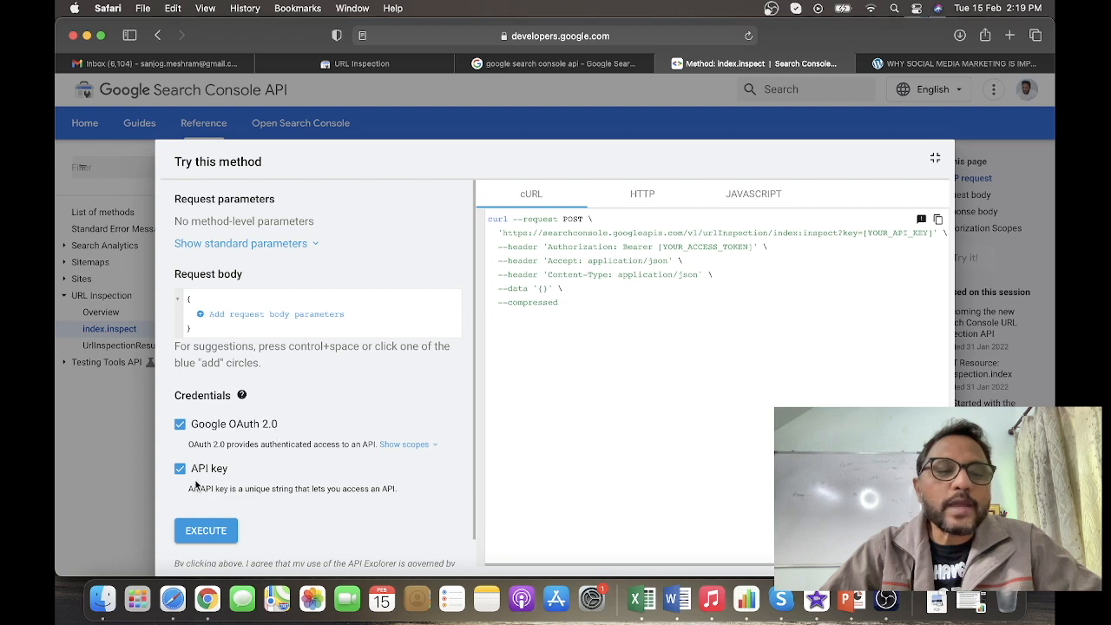
pyautogui.scroll(-2, 218, 483)
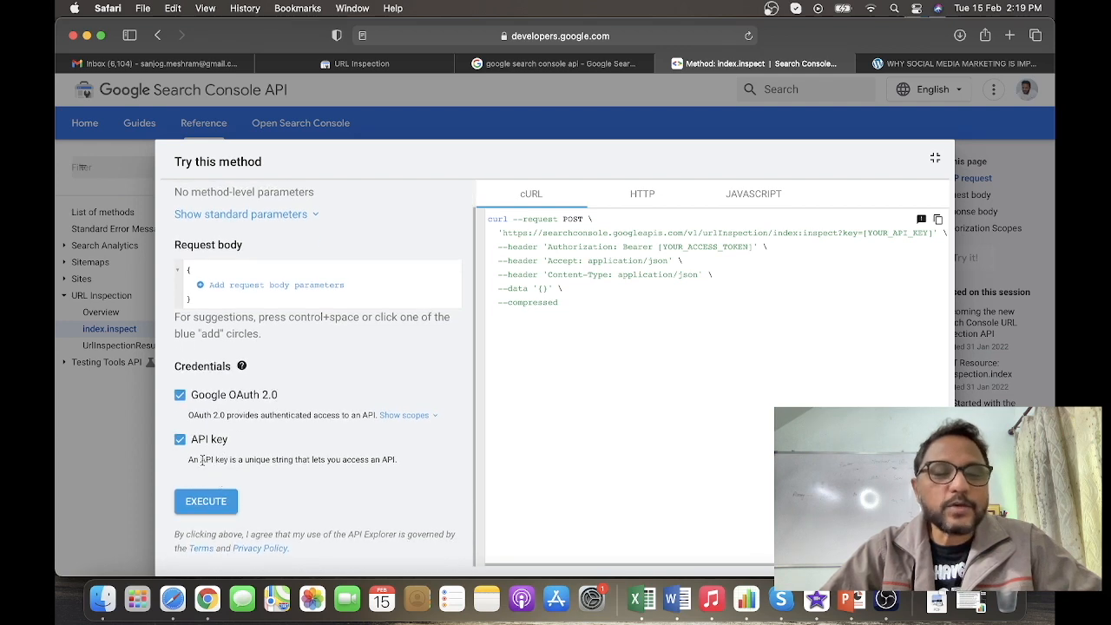
pyautogui.scroll(2, 226, 444)
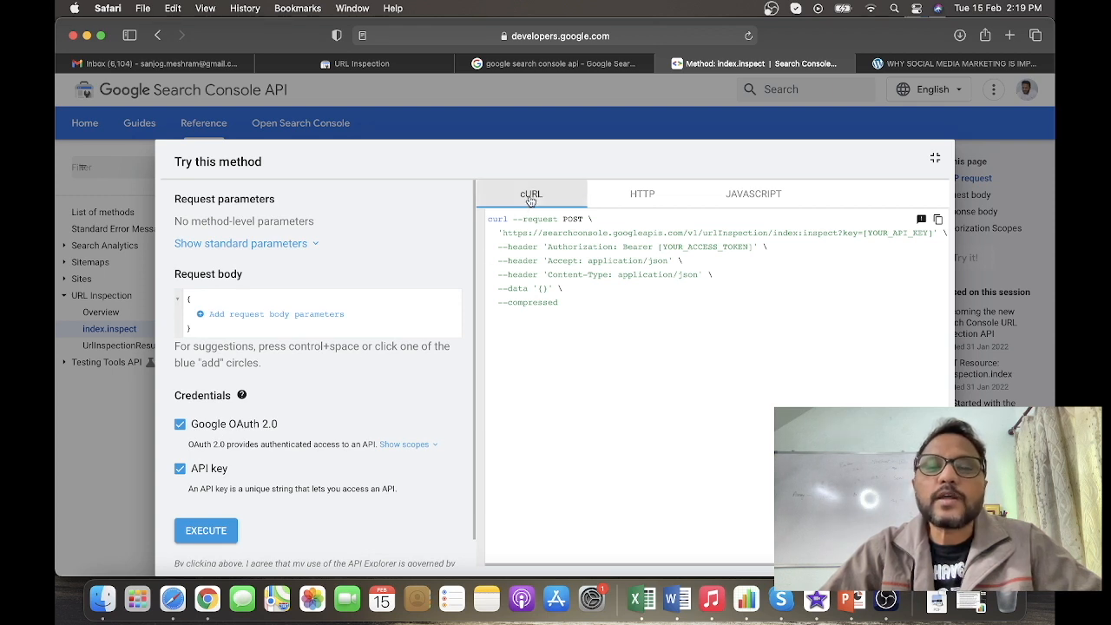
# Step: Compare the HTTP, JavaScript and cURL versions of the sample request, ending on cURL
pyautogui.click(638, 197)
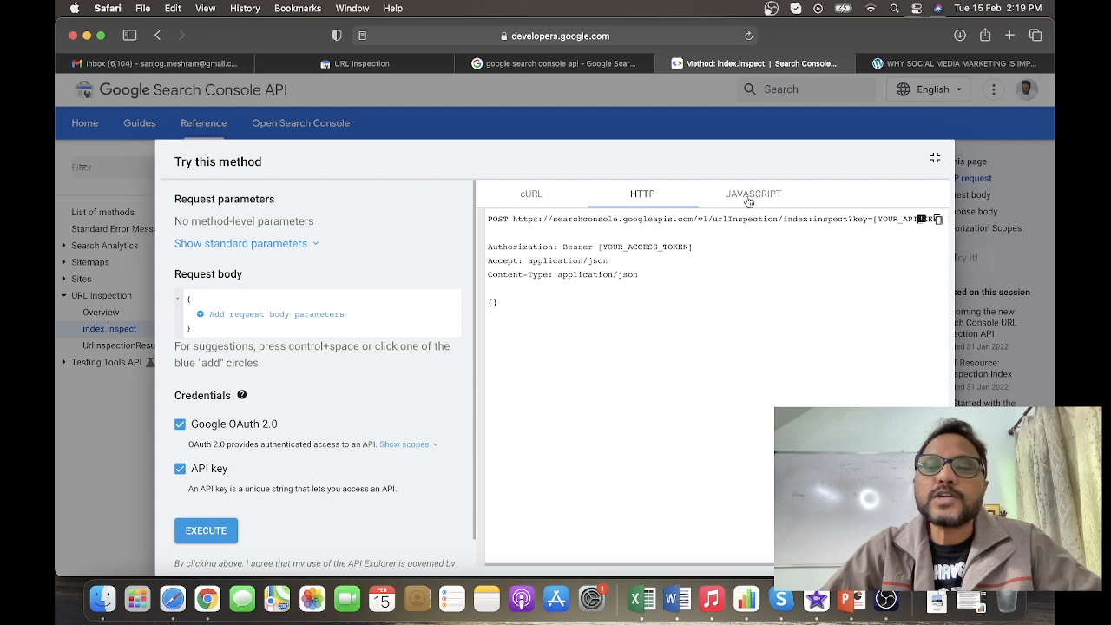
pyautogui.click(749, 199)
pyautogui.click(621, 197)
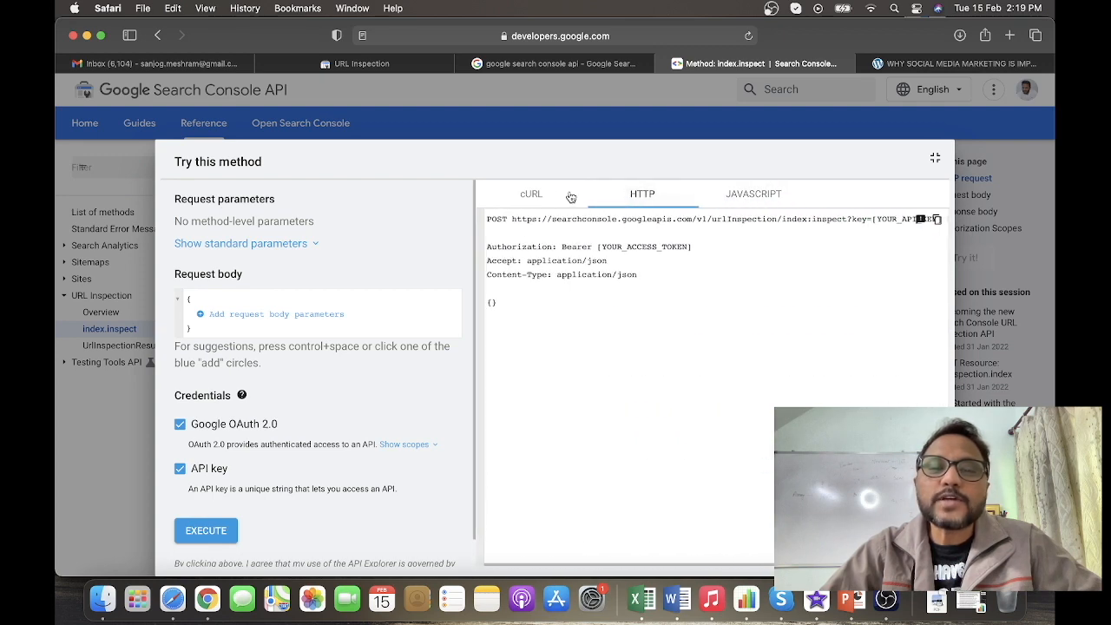
pyautogui.click(536, 194)
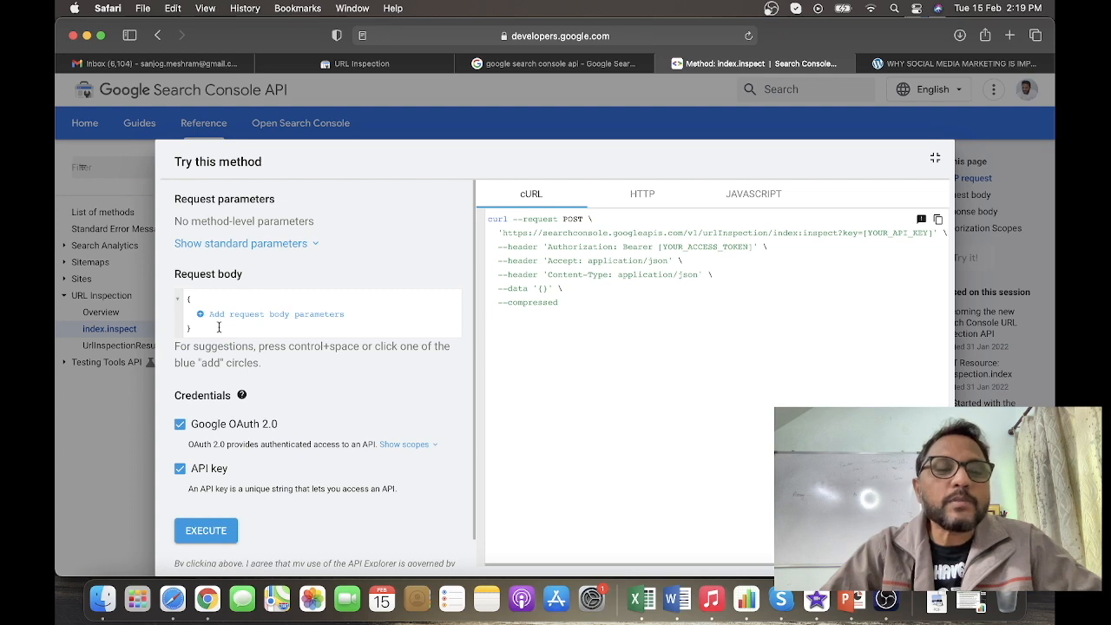
# Step: Add the inspectionUrl parameter to the request body of the index.inspect call
pyautogui.scroll(5, 205, 322)
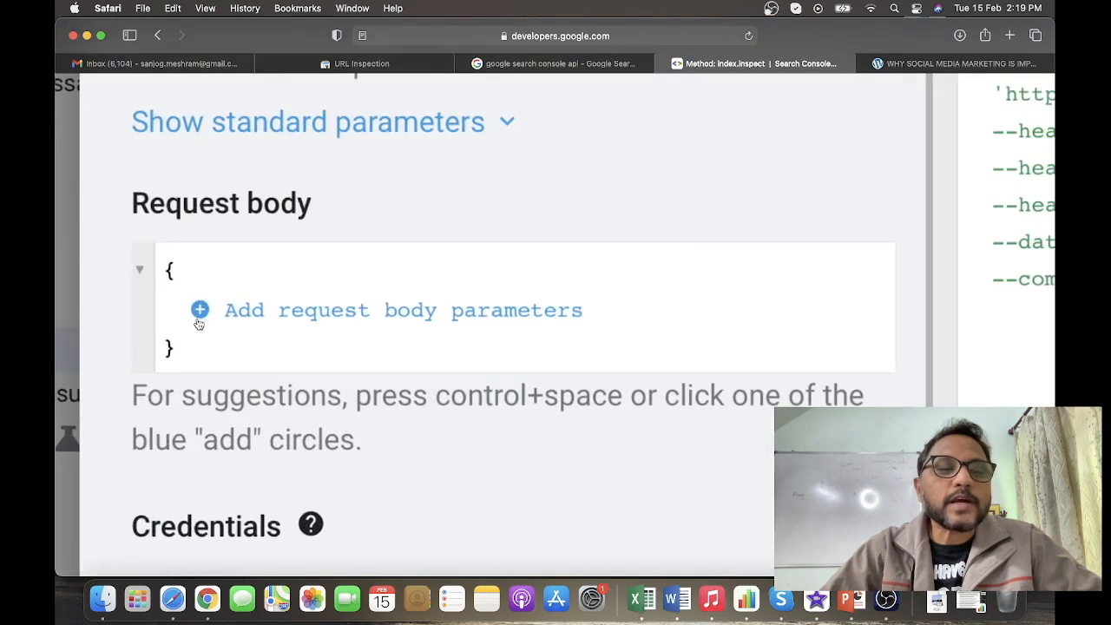
pyautogui.scroll(5, 236, 330)
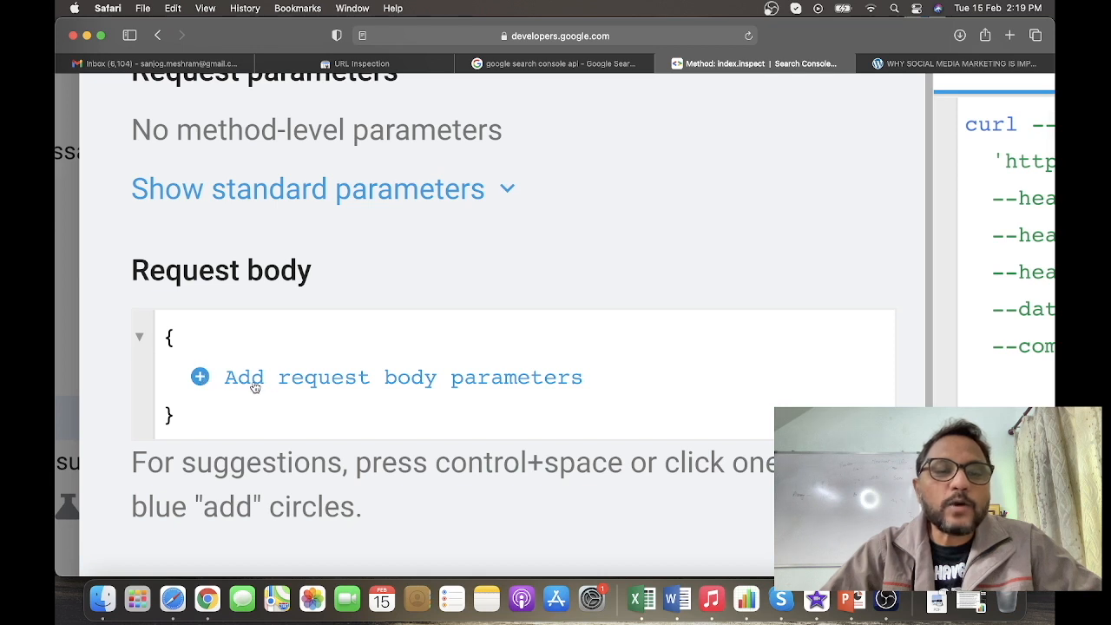
pyautogui.click(201, 378)
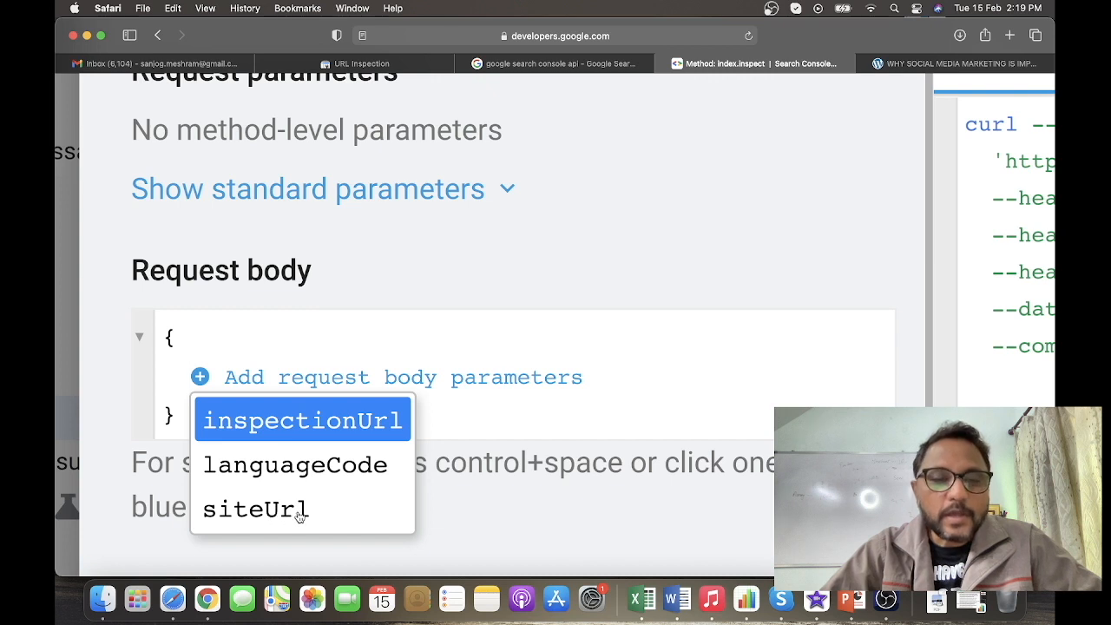
pyautogui.click(341, 425)
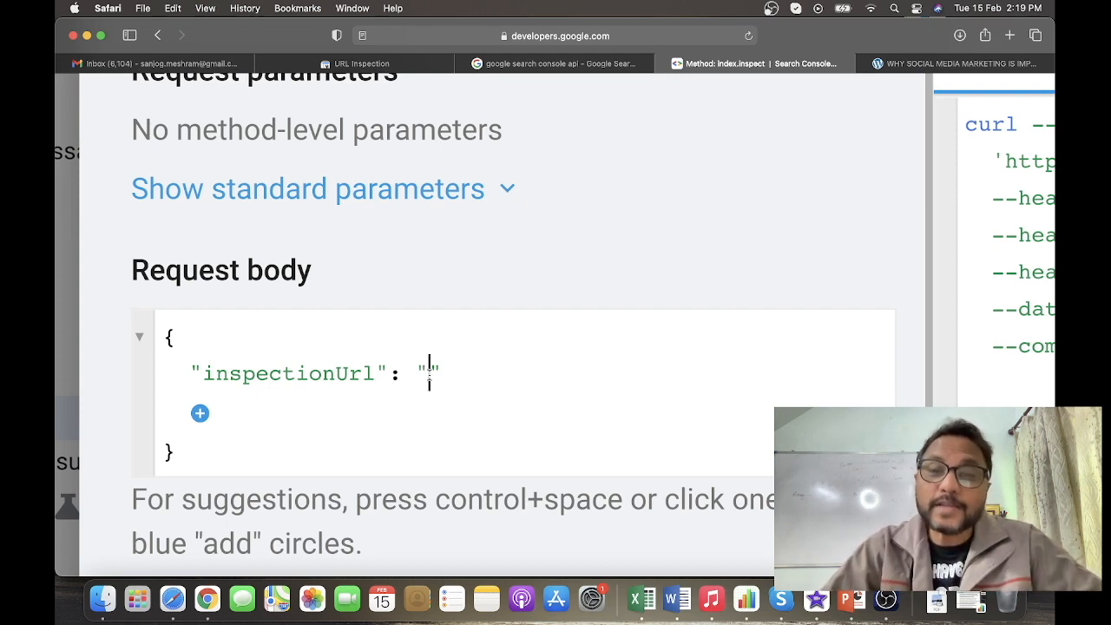
pyautogui.click(900, 66)
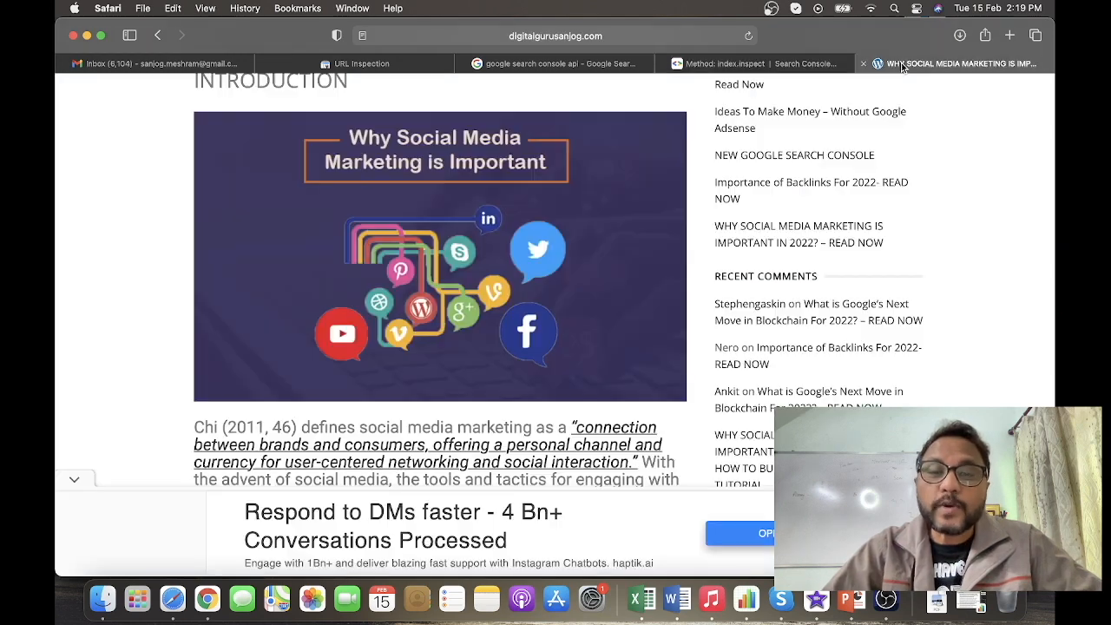
pyautogui.scroll(5, 585, 178)
pyautogui.scroll(-3, 461, 252)
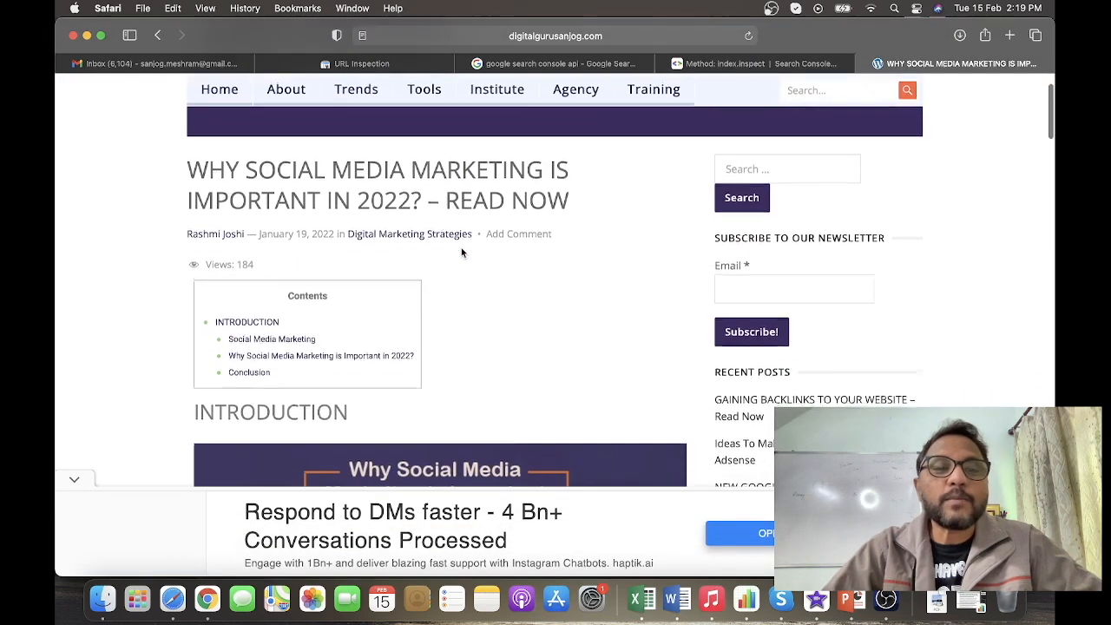
pyautogui.scroll(1, 462, 253)
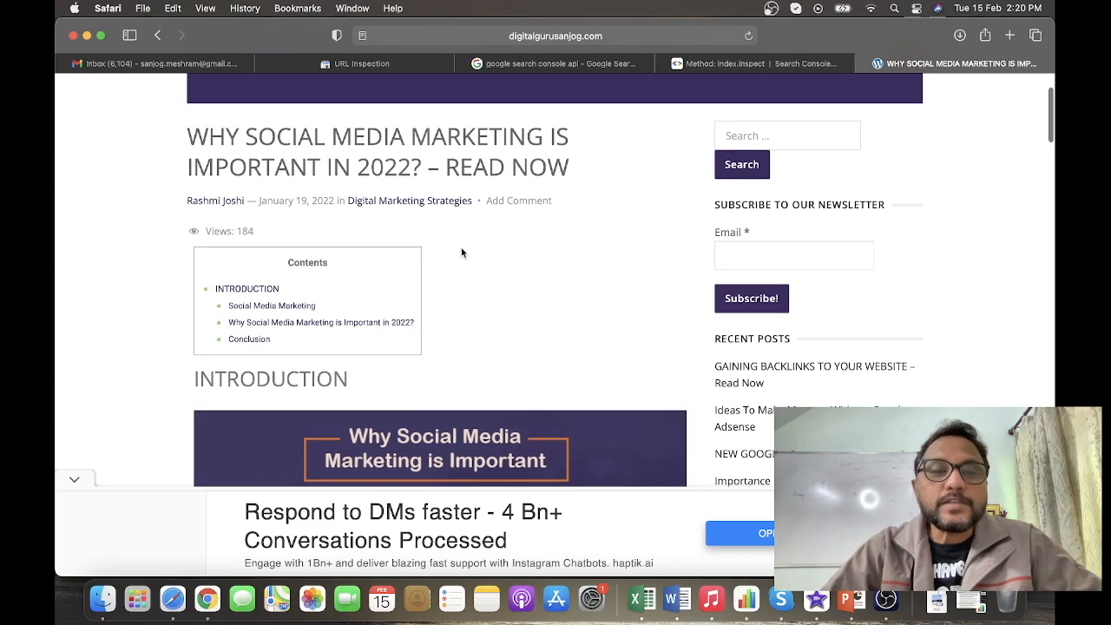
pyautogui.scroll(-2, 460, 252)
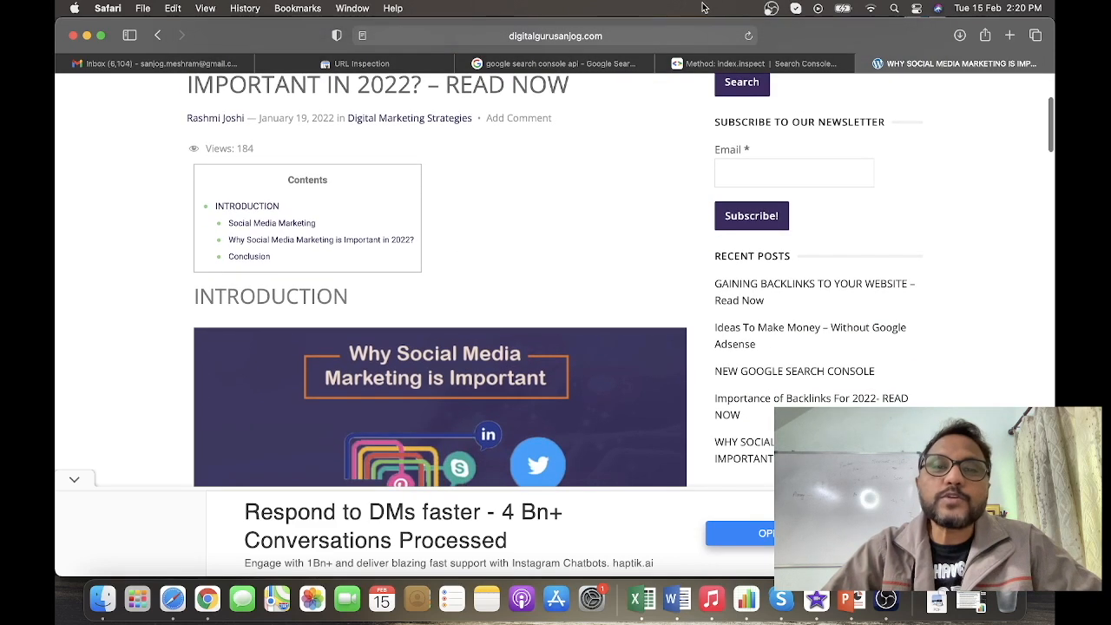
pyautogui.click(621, 35)
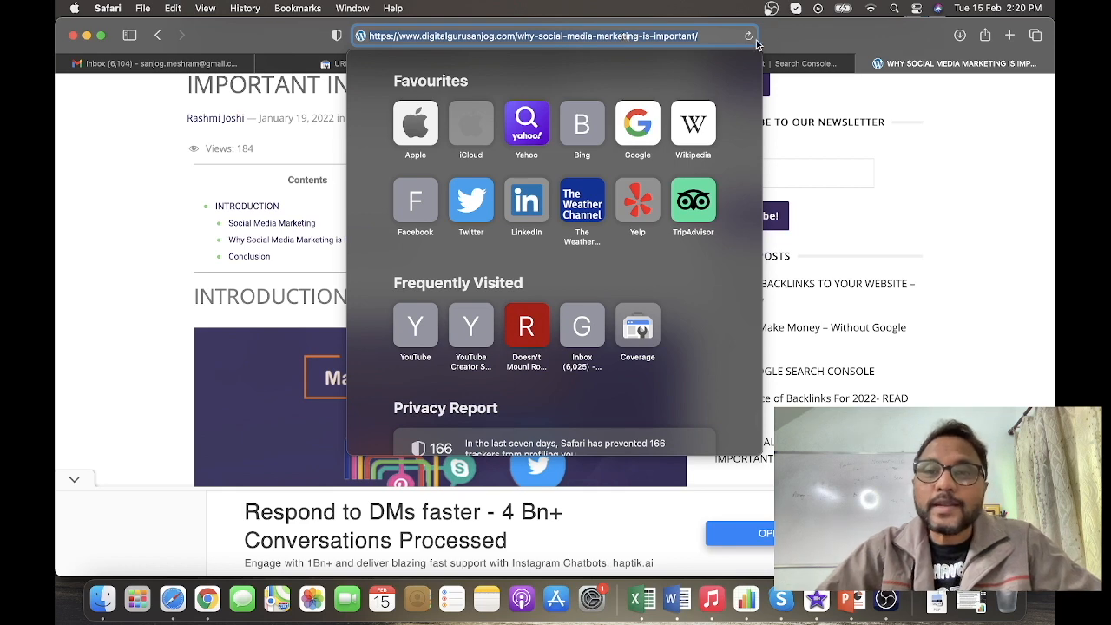
pyautogui.press('Escape')
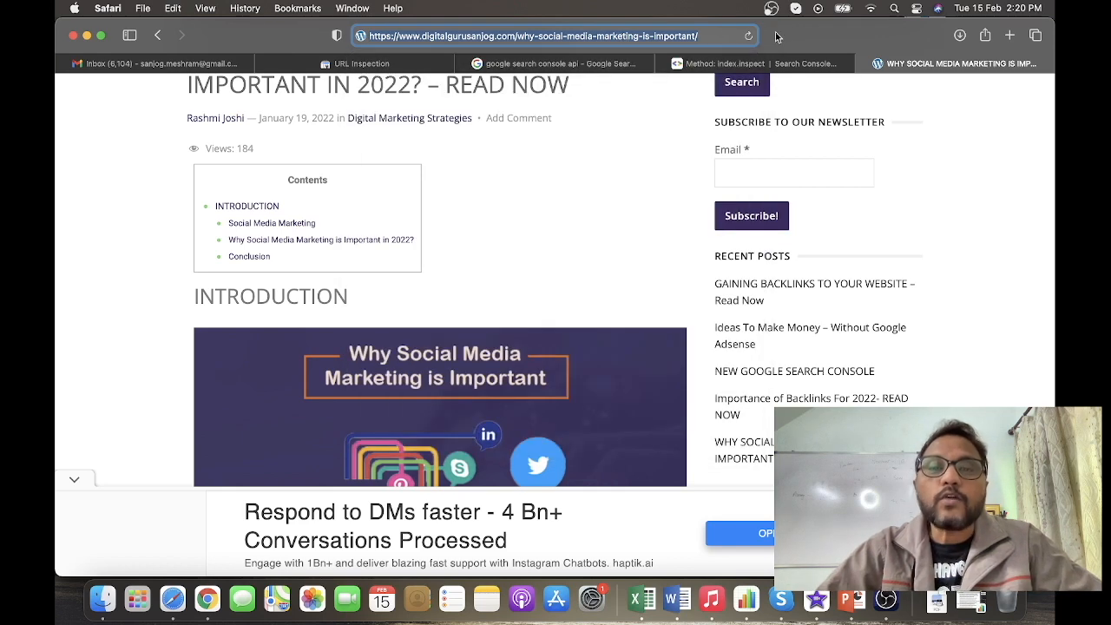
pyautogui.click(372, 66)
pyautogui.click(695, 63)
pyautogui.click(418, 406)
pyautogui.press('super+v')
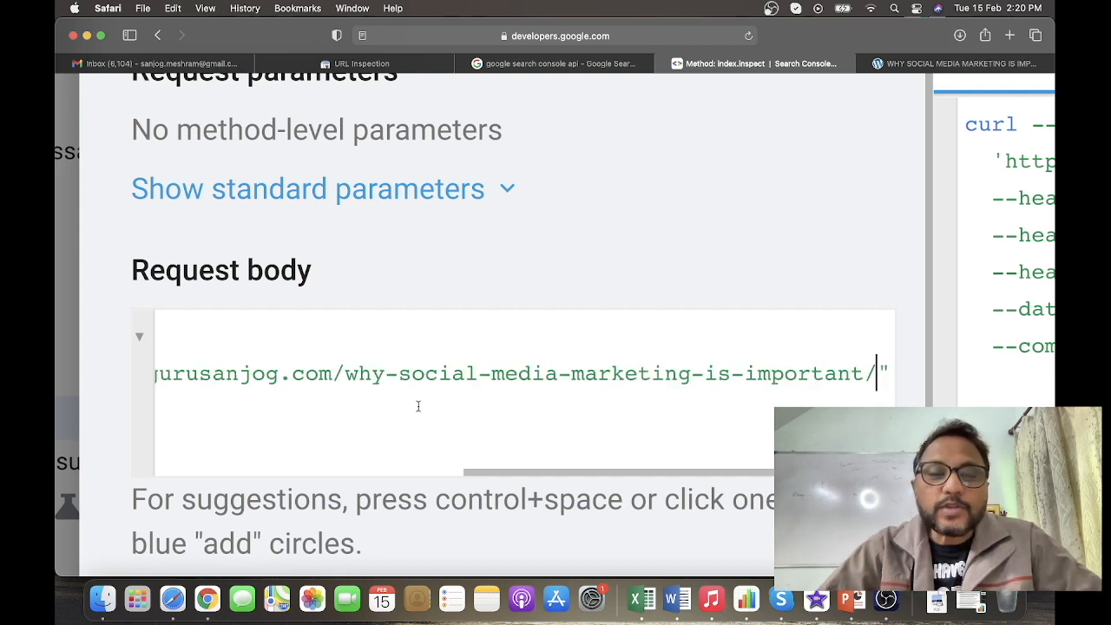
# Step: Add the siteUrl parameter on a new line below inspectionUrl in the request body
pyautogui.press('Return')
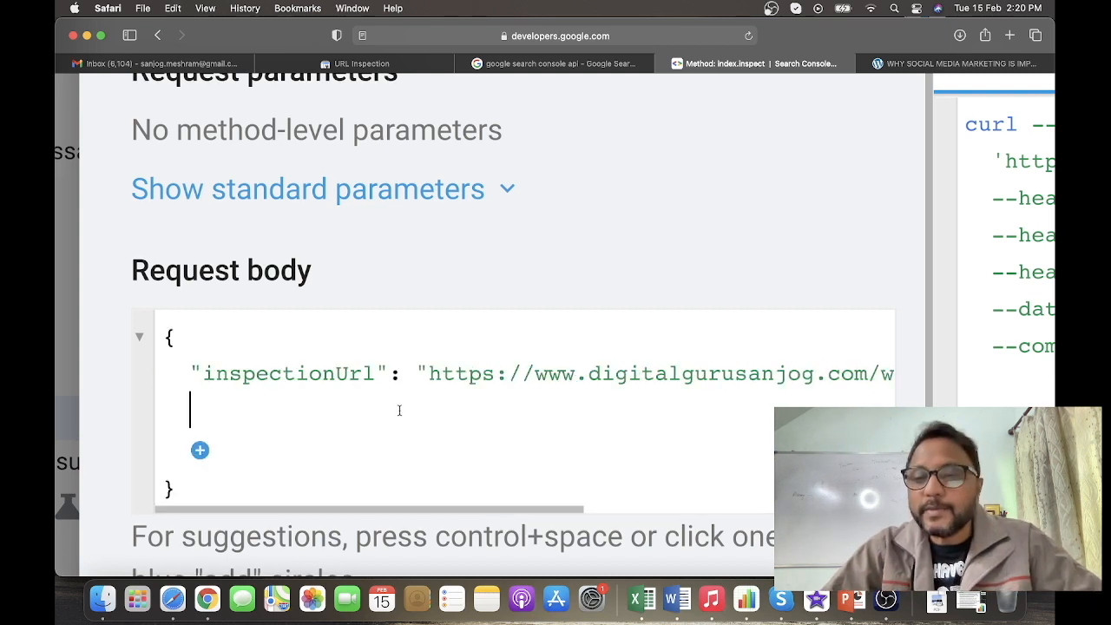
pyautogui.click(199, 450)
pyautogui.scroll(-2, 199, 451)
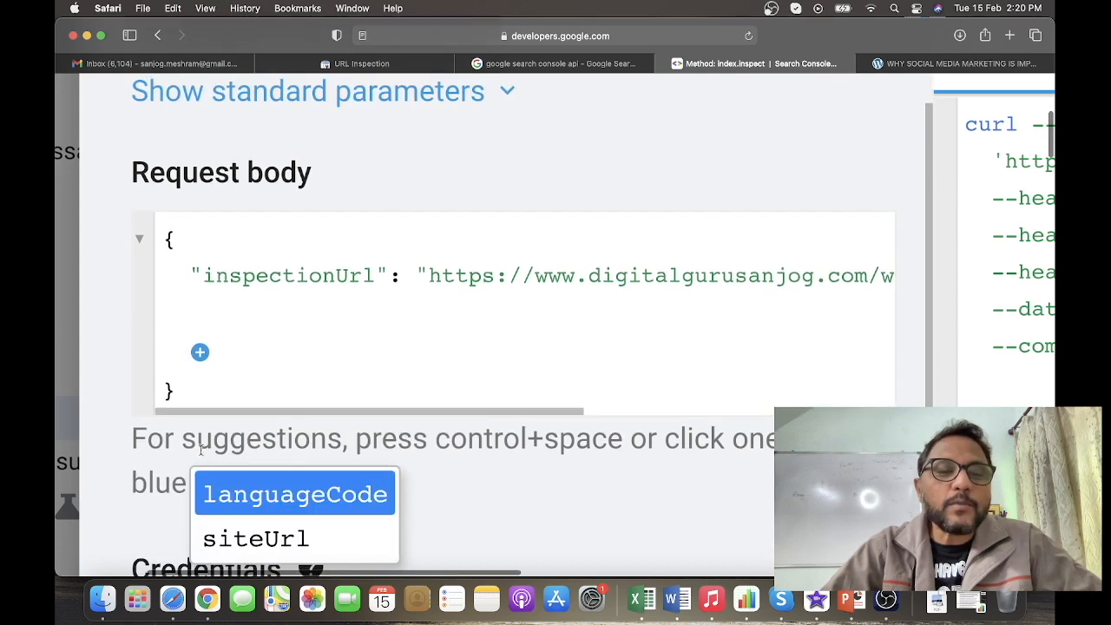
pyautogui.click(240, 543)
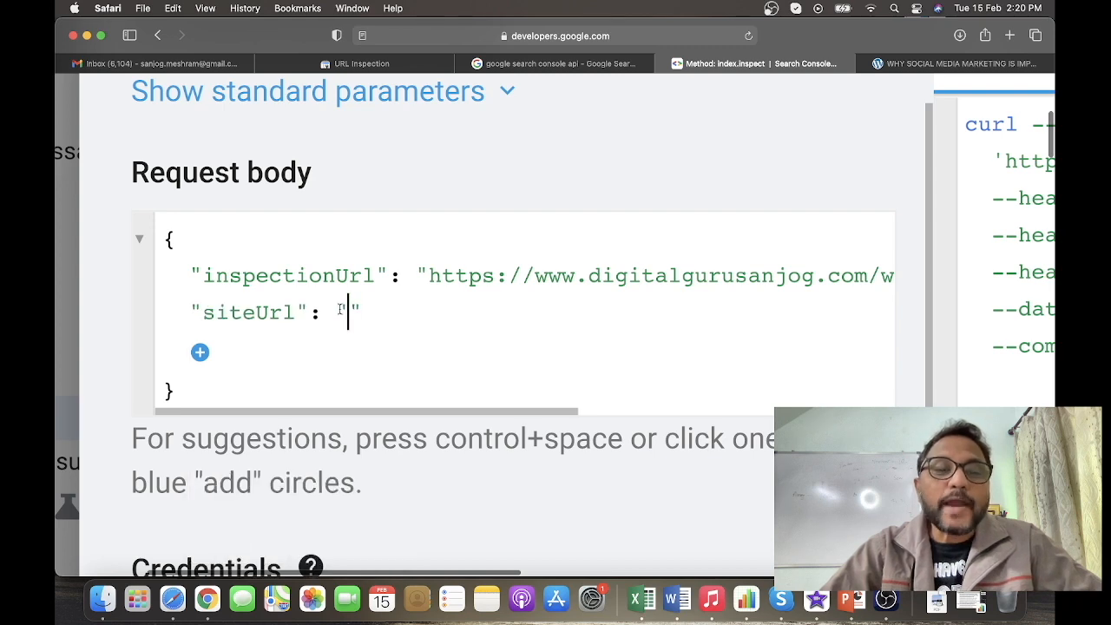
pyautogui.click(955, 63)
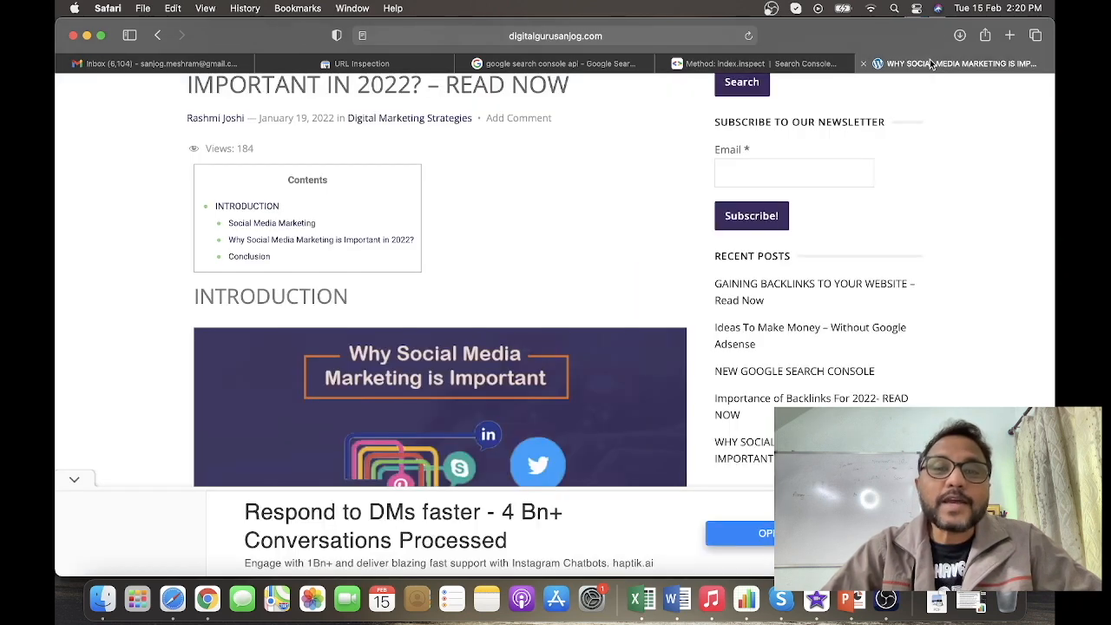
pyautogui.scroll(5, 511, 159)
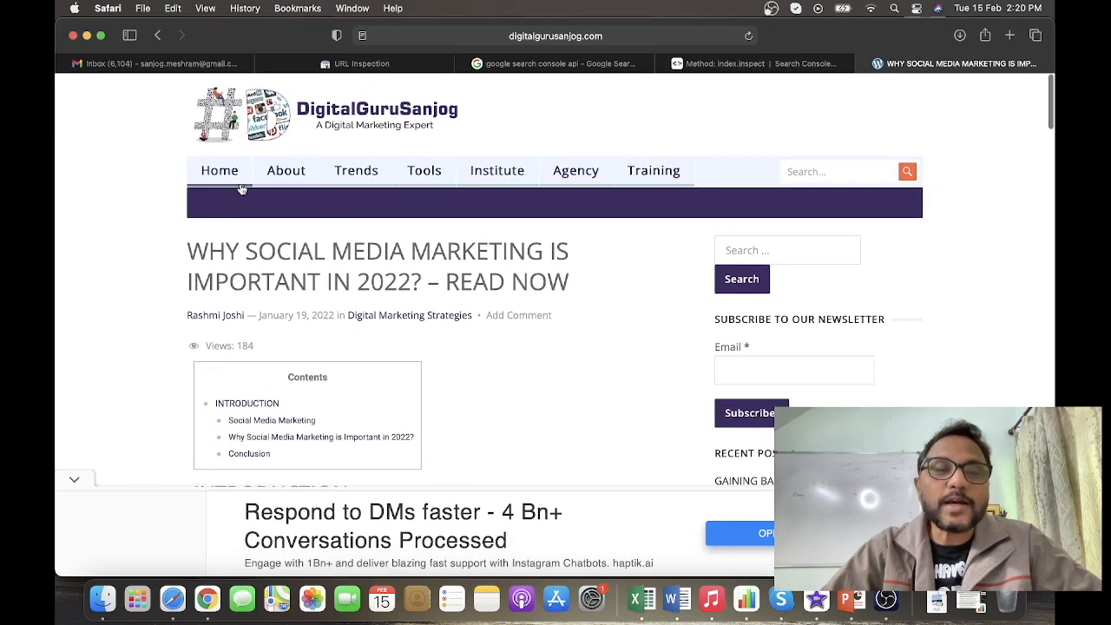
pyautogui.click(242, 114)
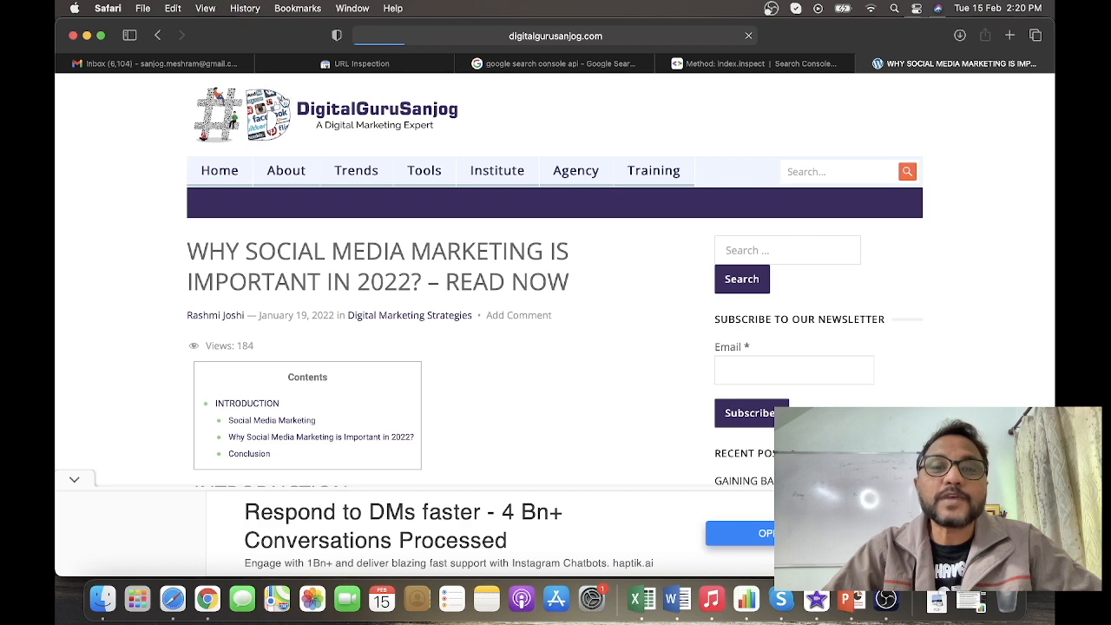
pyautogui.click(662, 37)
pyautogui.press('super+c')
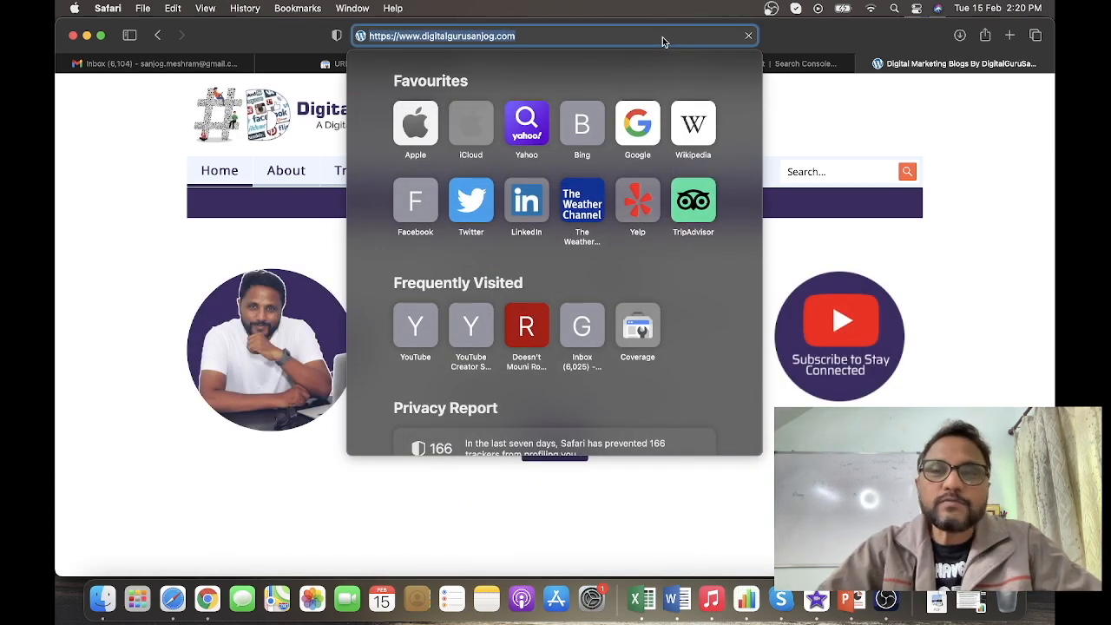
pyautogui.press('Escape')
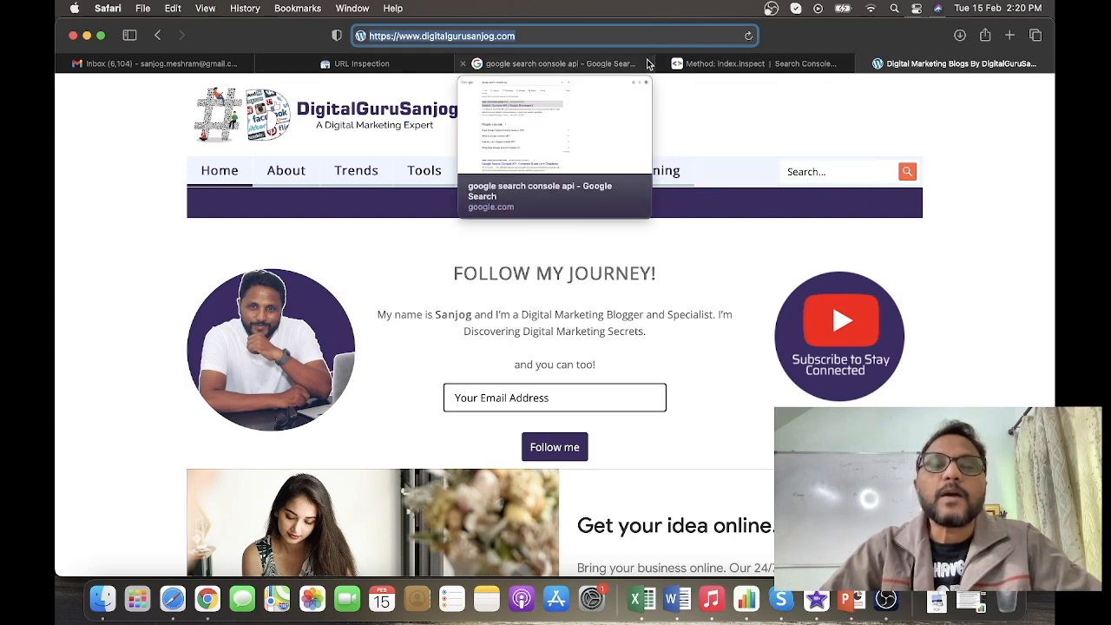
pyautogui.click(721, 63)
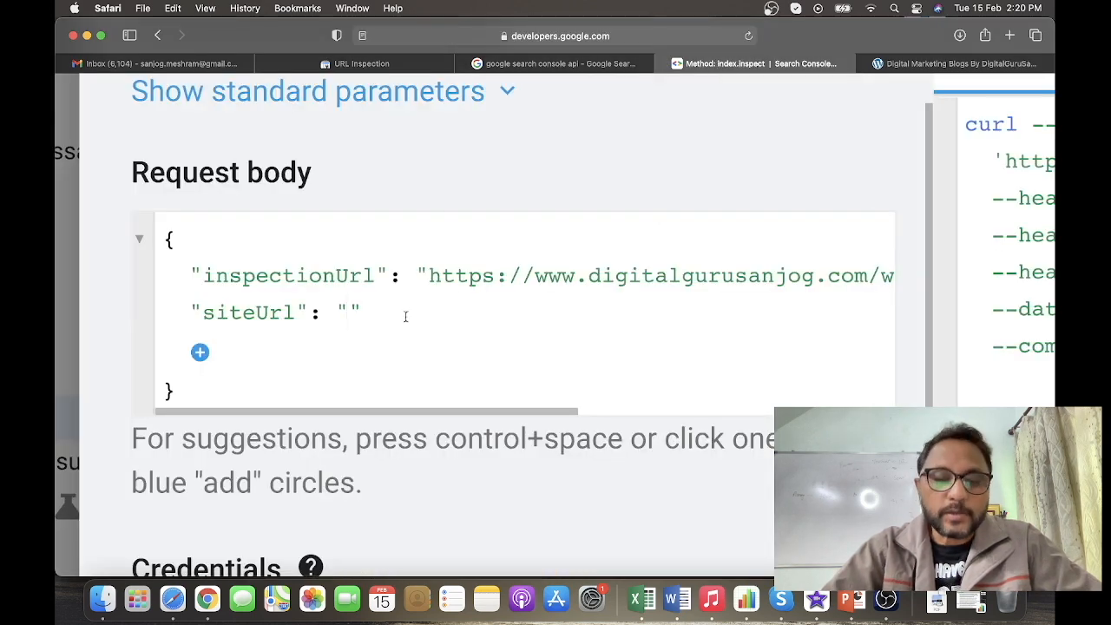
pyautogui.press('super+v')
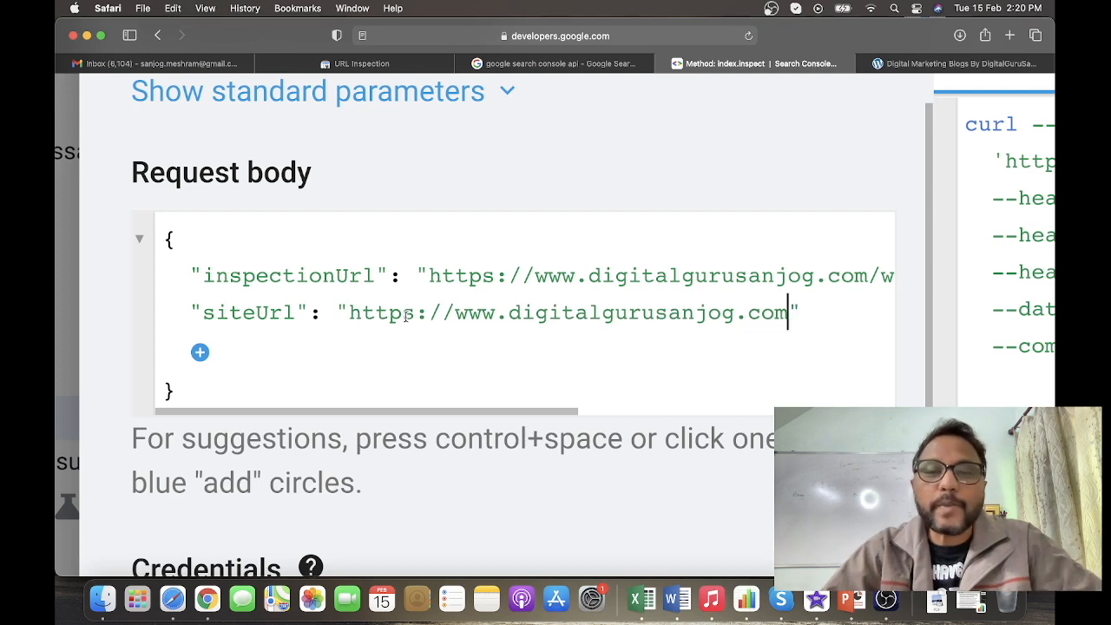
# Step: Execute the index.inspect request, authorize it with the first listed Google account, and dismiss the credential notice
pyautogui.scroll(-5, 388, 338)
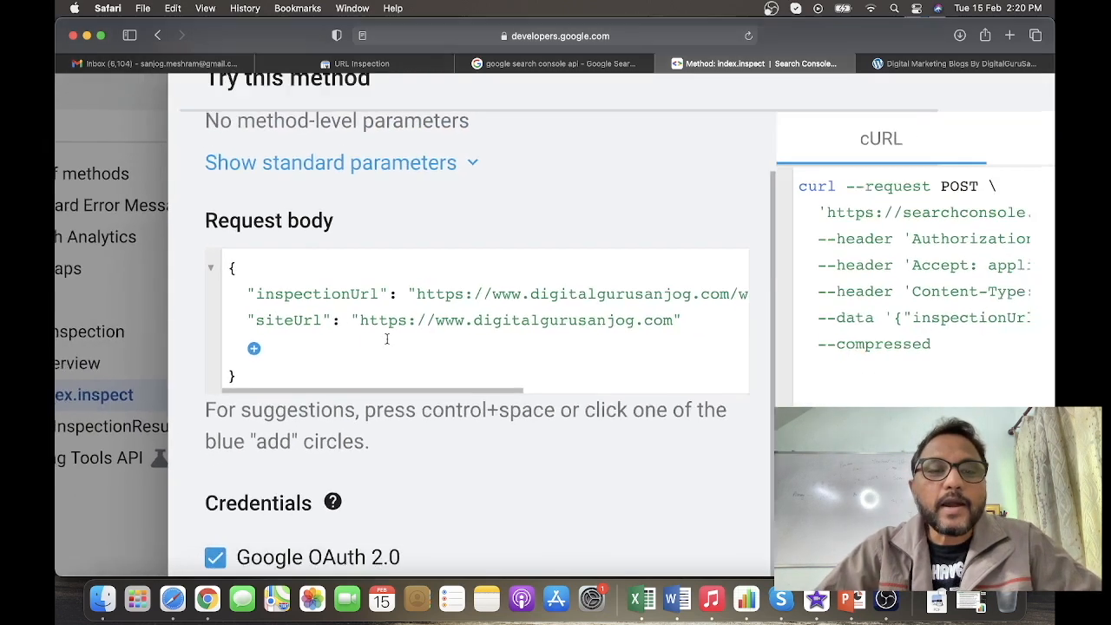
pyautogui.scroll(-1, 308, 458)
pyautogui.scroll(1, 306, 462)
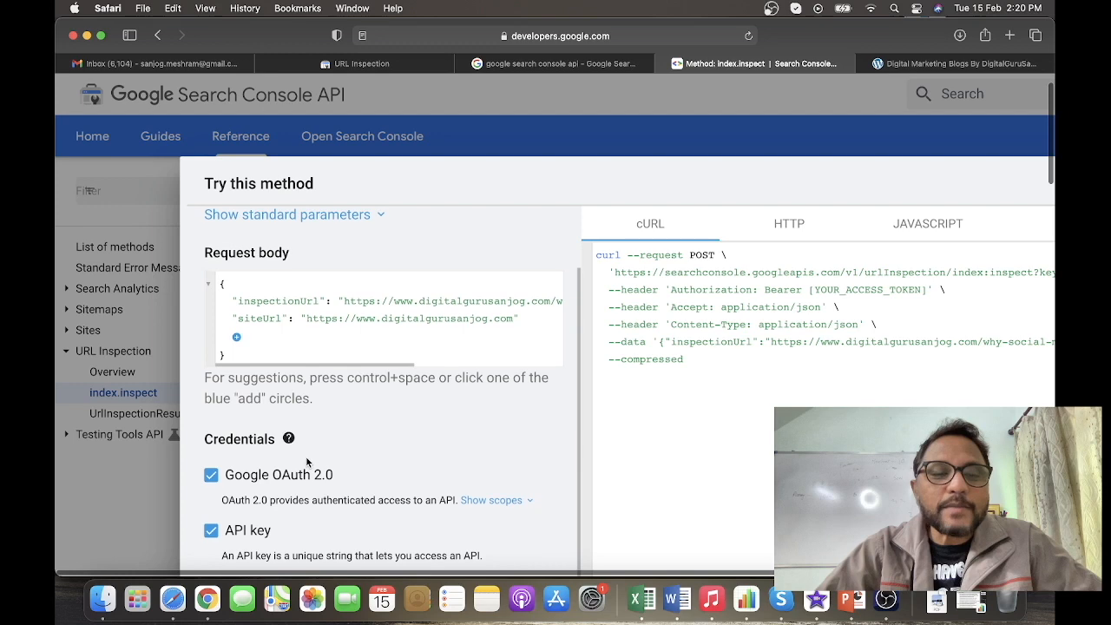
pyautogui.scroll(-3, 306, 462)
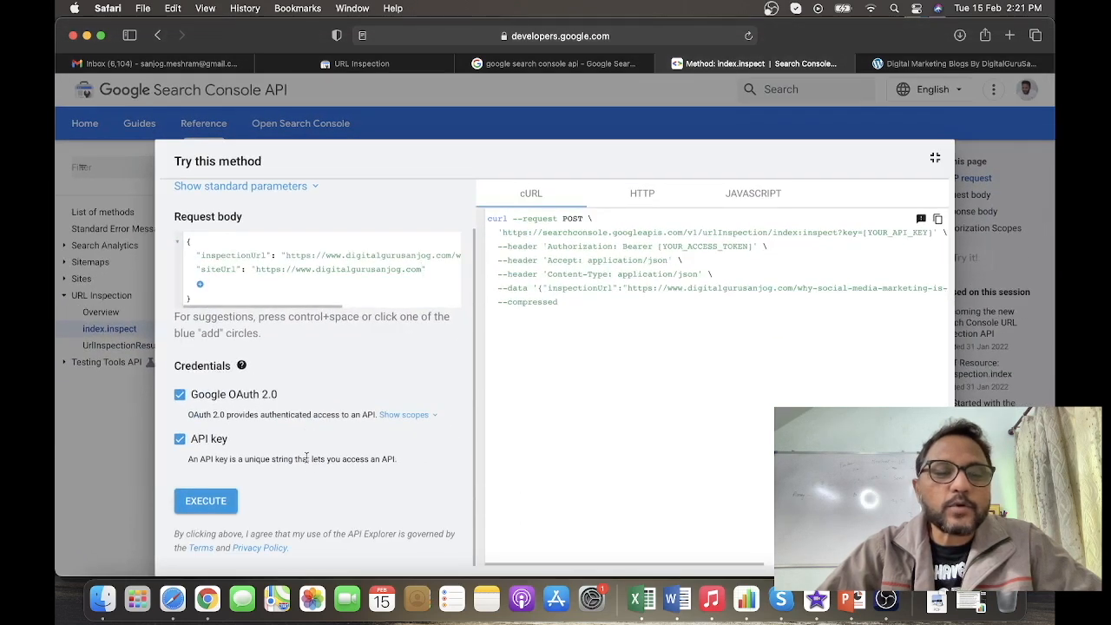
pyautogui.click(215, 503)
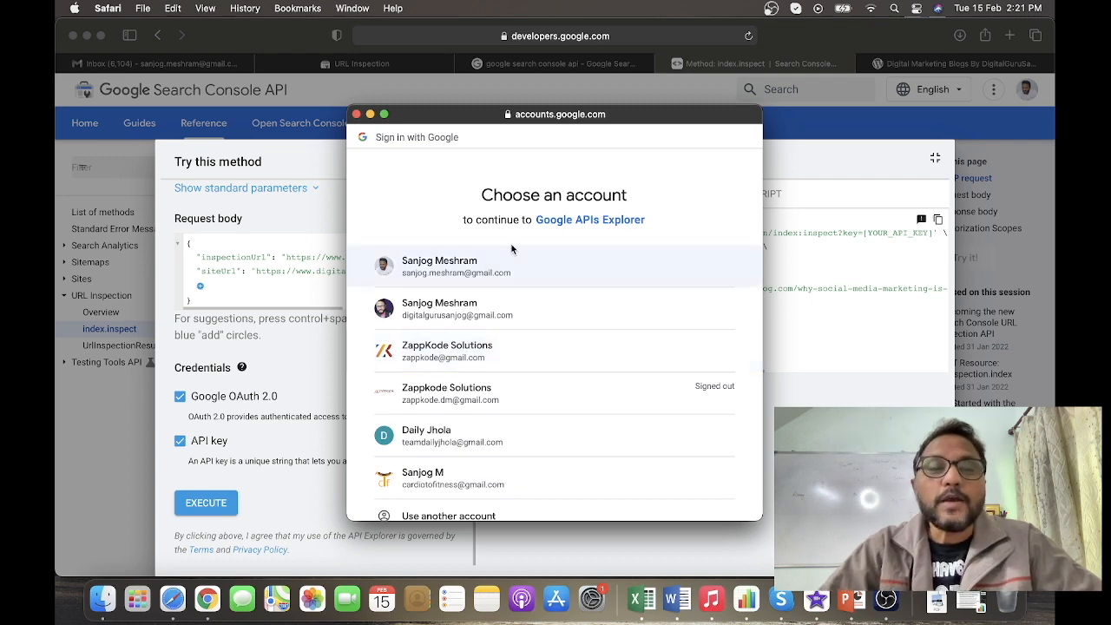
pyautogui.click(495, 264)
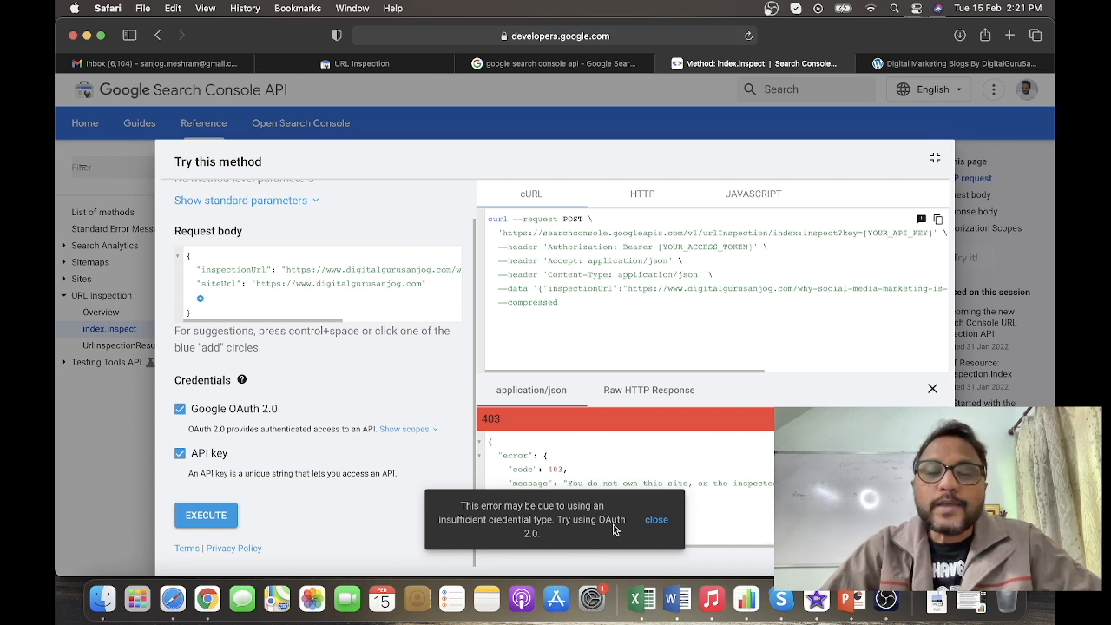
pyautogui.click(656, 521)
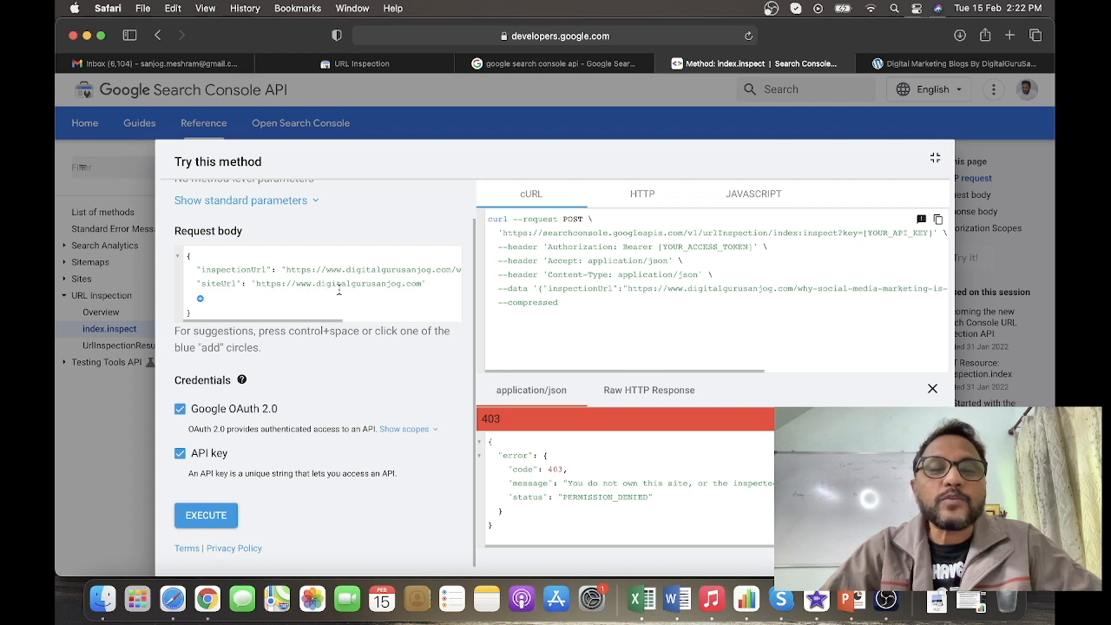
pyautogui.hscroll(5, 366, 287)
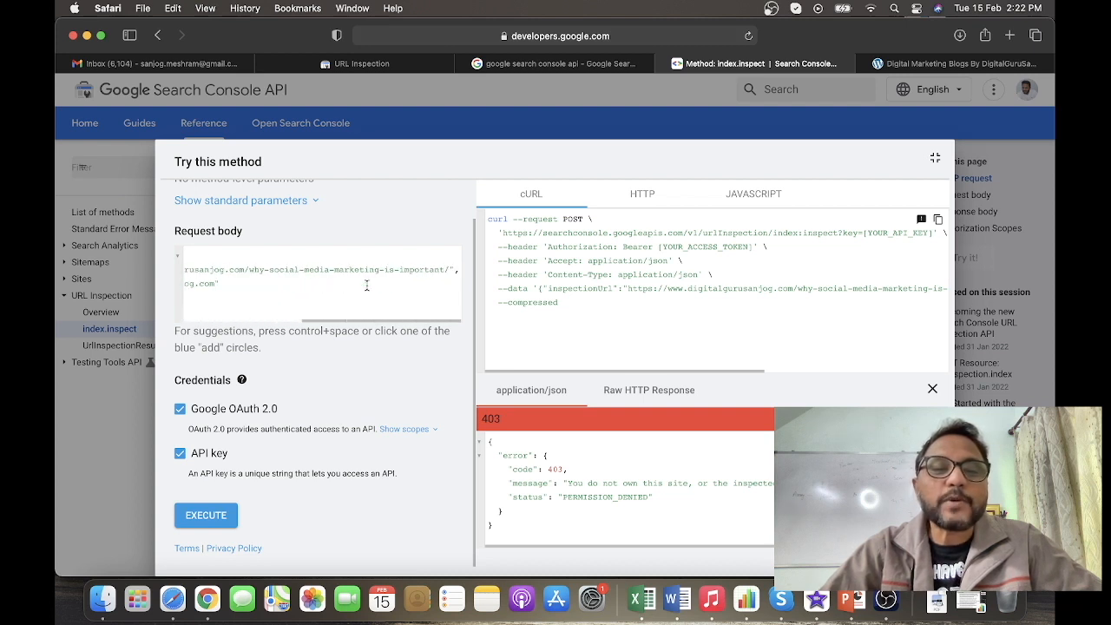
pyautogui.hscroll(-5, 417, 277)
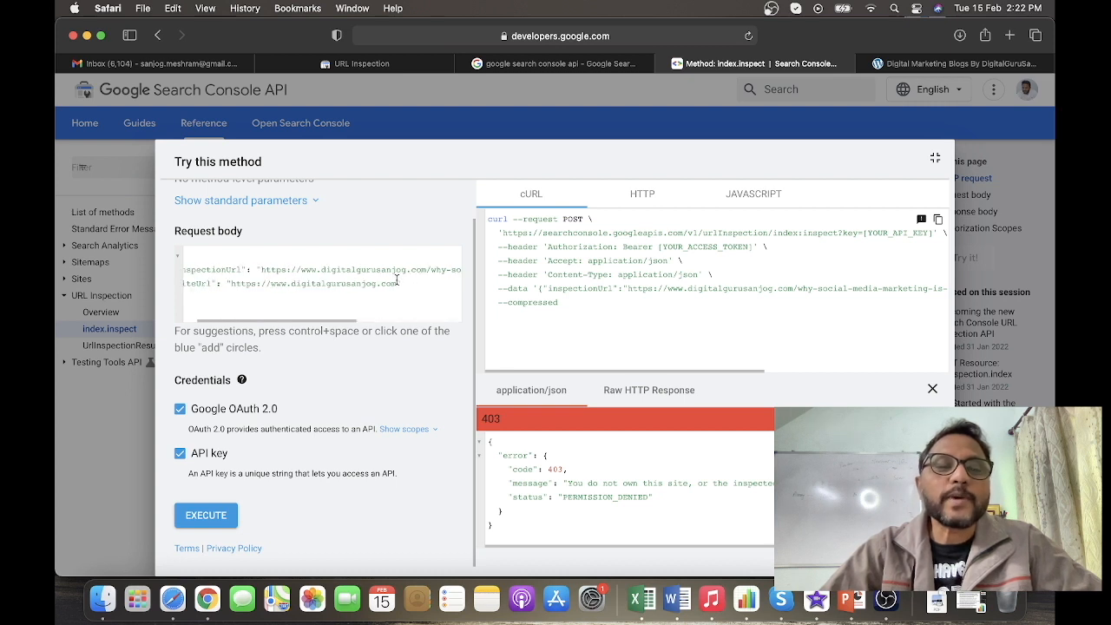
pyautogui.click(397, 280)
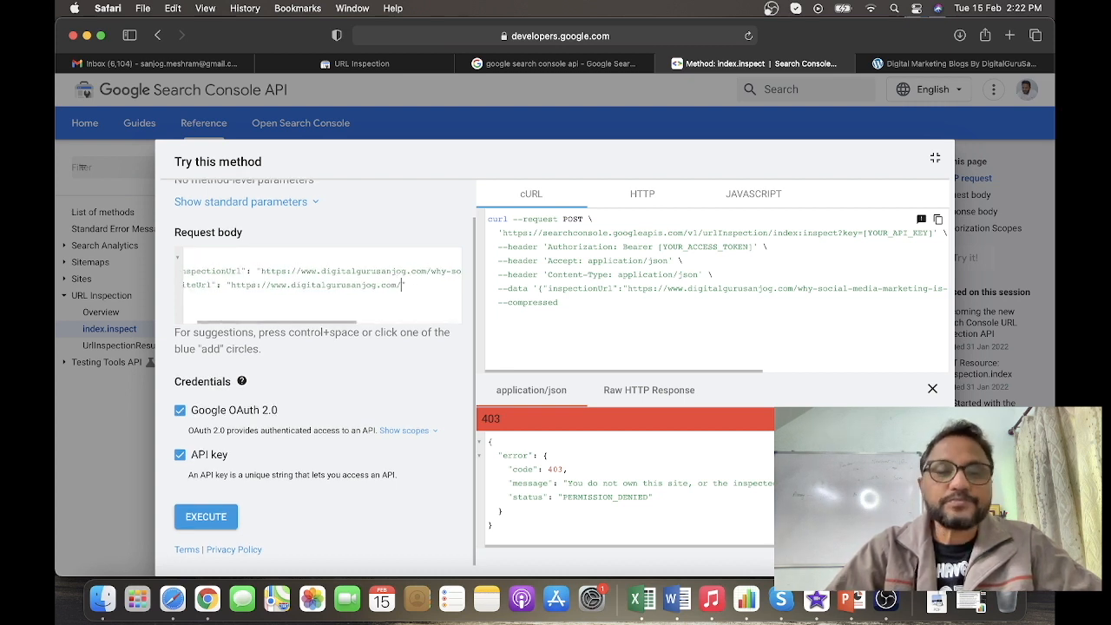
pyautogui.click(205, 517)
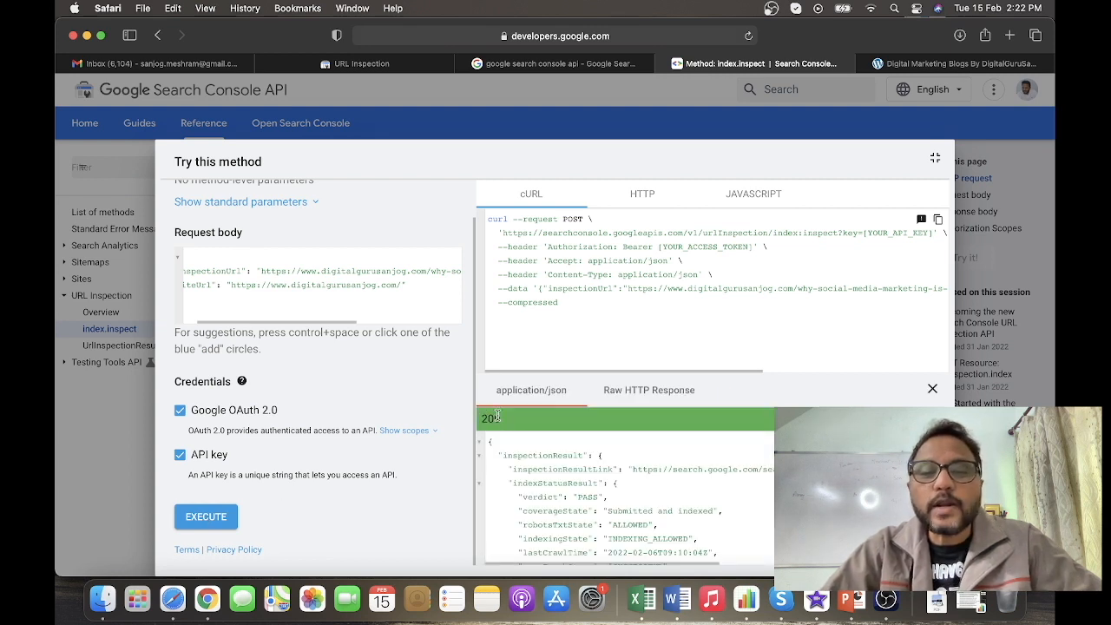
# Step: Examine the JSON response's inspection result, including its verdict, coverage state, indexing state, last crawl time and canonical URLs
pyautogui.scroll(-2, 519, 463)
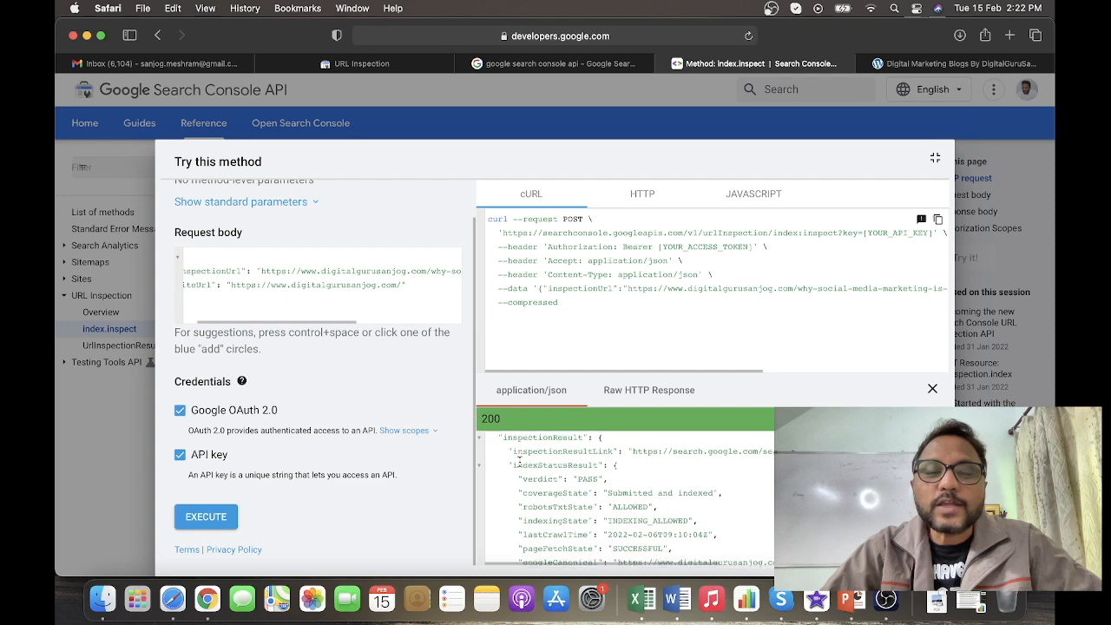
pyautogui.scroll(2, 519, 462)
pyautogui.scroll(-4, 519, 463)
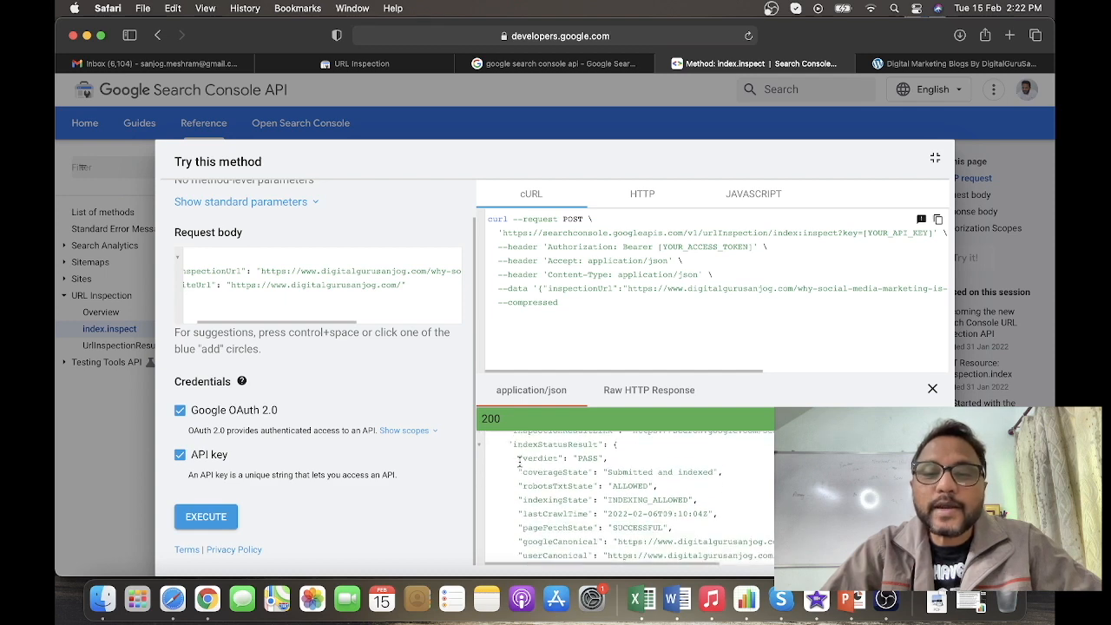
pyautogui.scroll(3, 519, 463)
pyautogui.scroll(-2, 610, 457)
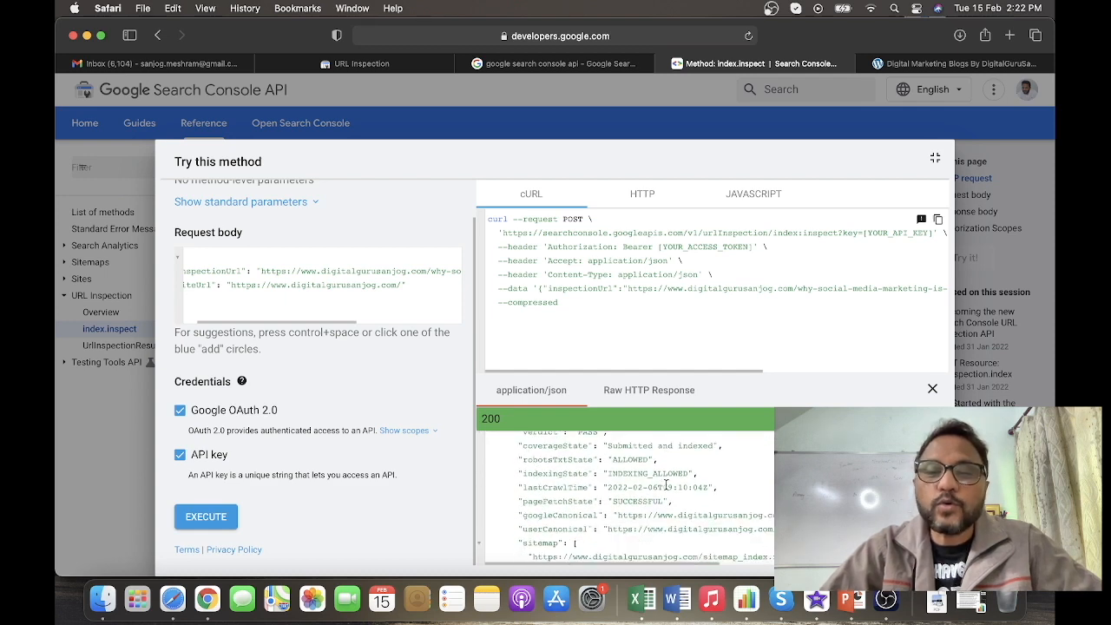
pyautogui.scroll(4, 666, 485)
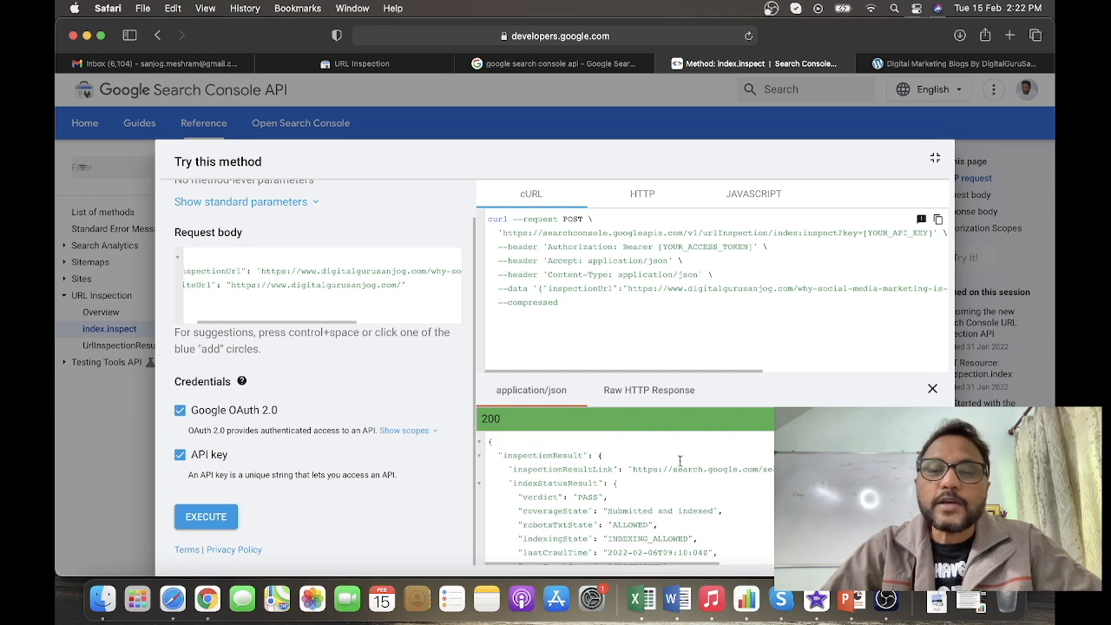
pyautogui.scroll(5, 745, 322)
pyautogui.scroll(-5, 745, 322)
pyautogui.scroll(-2, 745, 326)
pyautogui.scroll(2, 744, 326)
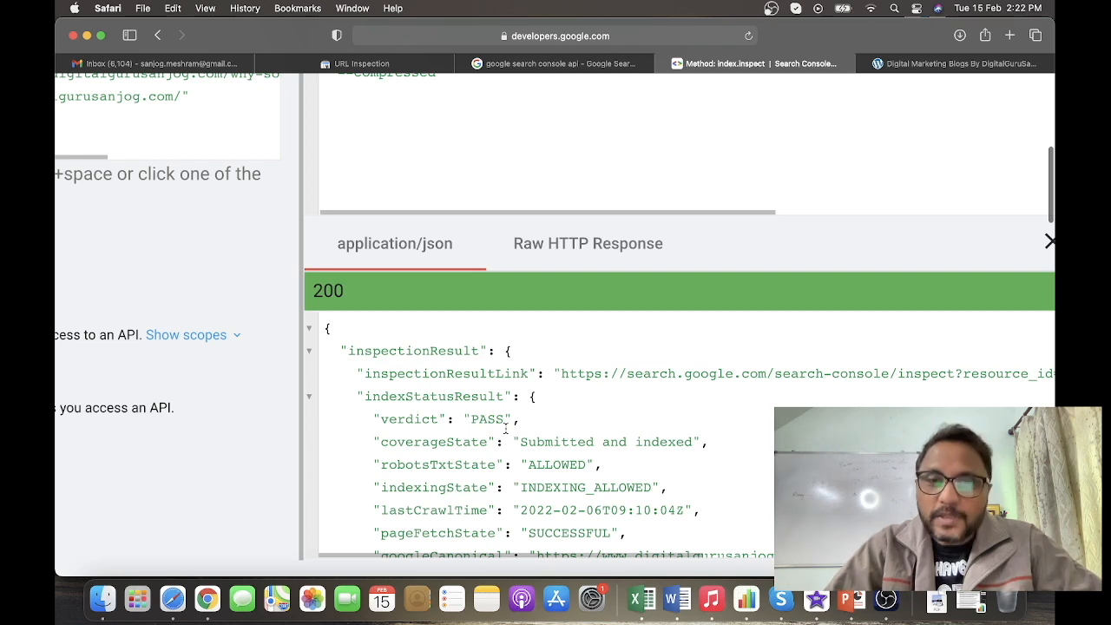
# Step: Revisit the article's URL inspection report and the recent inspection entry in Search Console, ending on the blog's home page
pyautogui.click(388, 65)
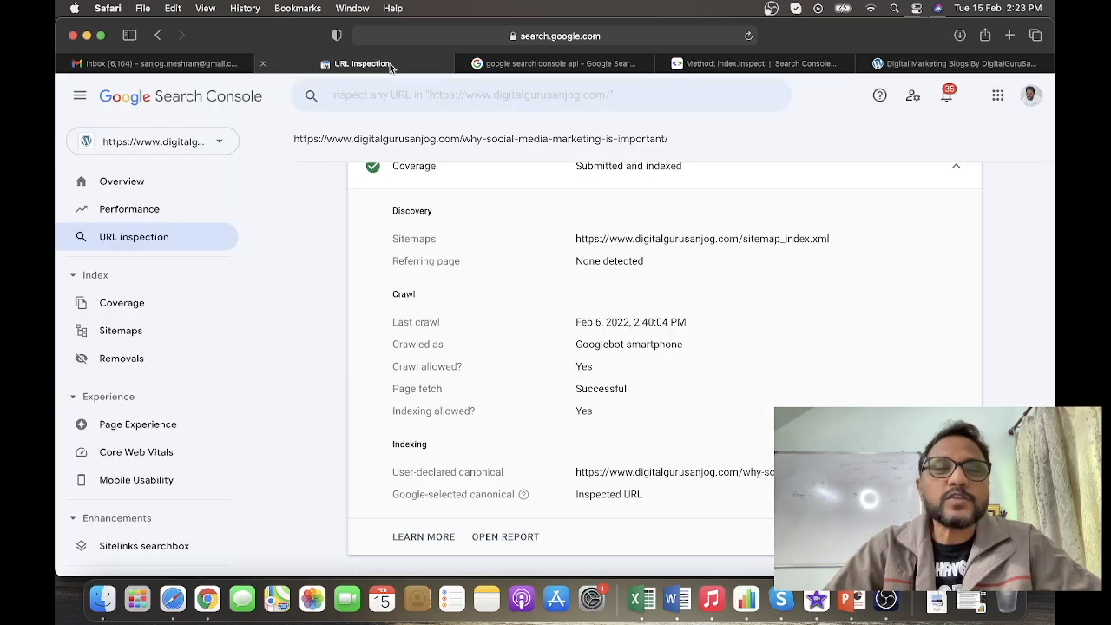
pyautogui.click(365, 98)
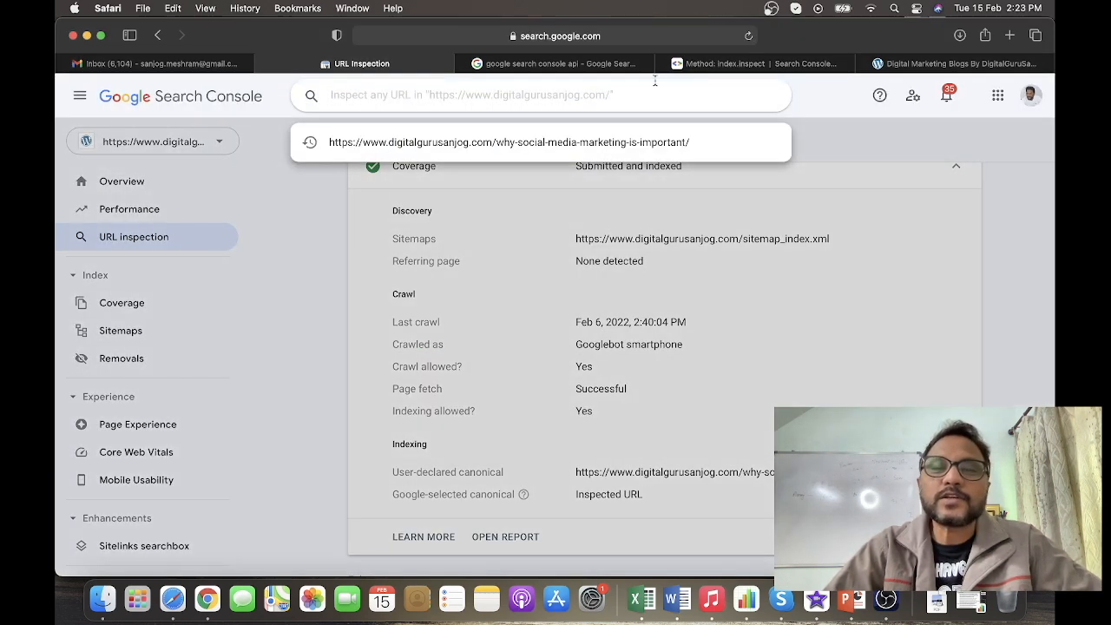
pyautogui.click(931, 65)
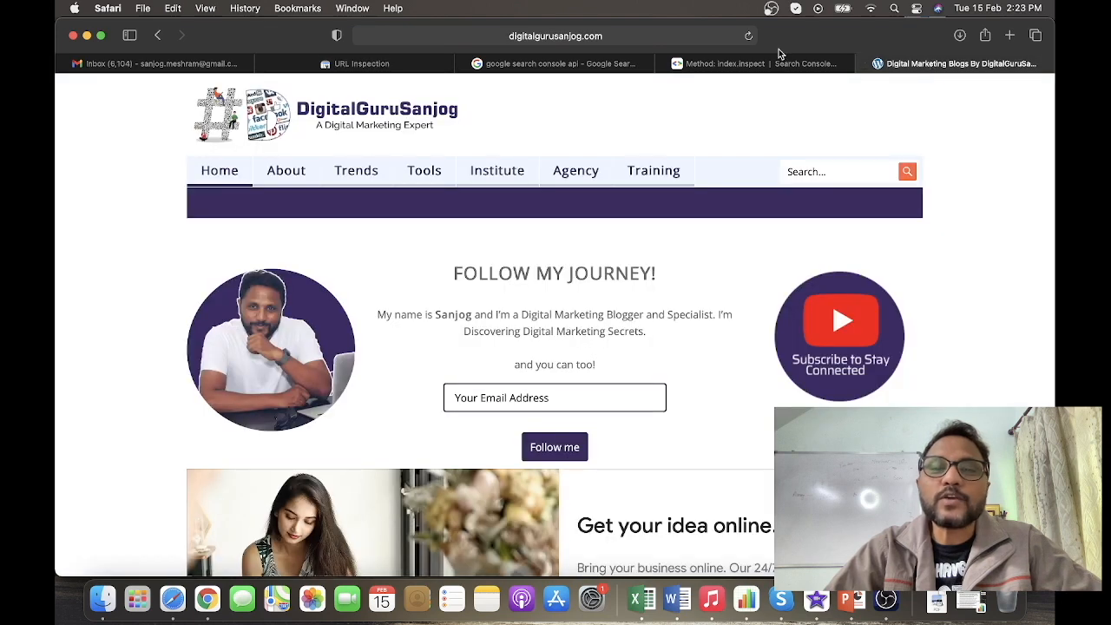
# Step: Return to the index.inspect response and review its remaining fields, including page fetch state, canonical URLs, sitemap, crawler type and mobile usability verdict
pyautogui.click(759, 63)
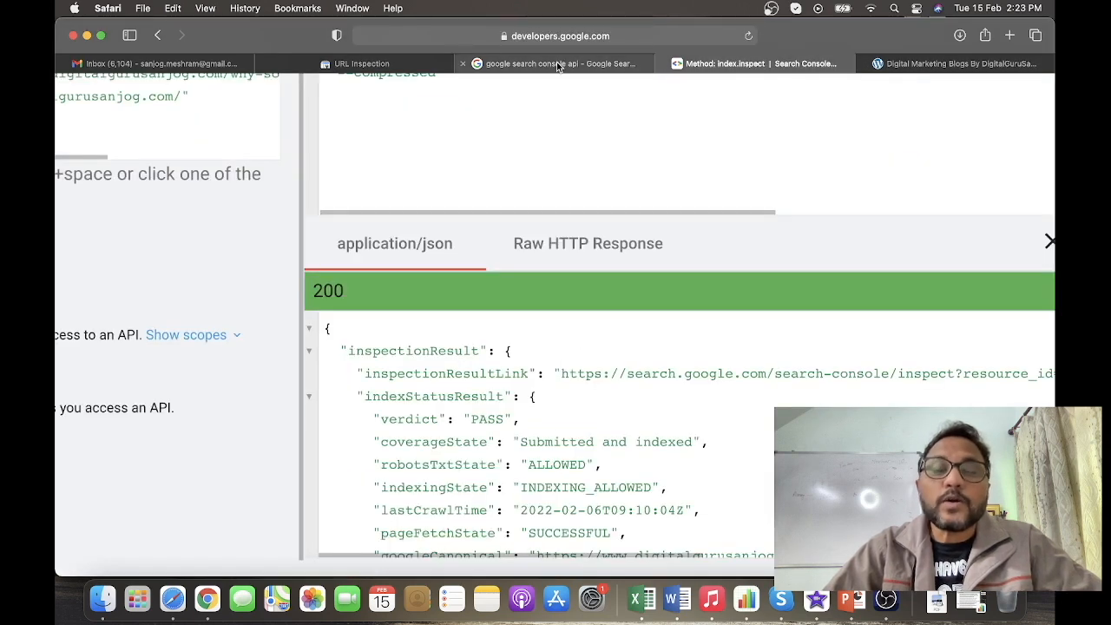
pyautogui.moveTo(559, 65)
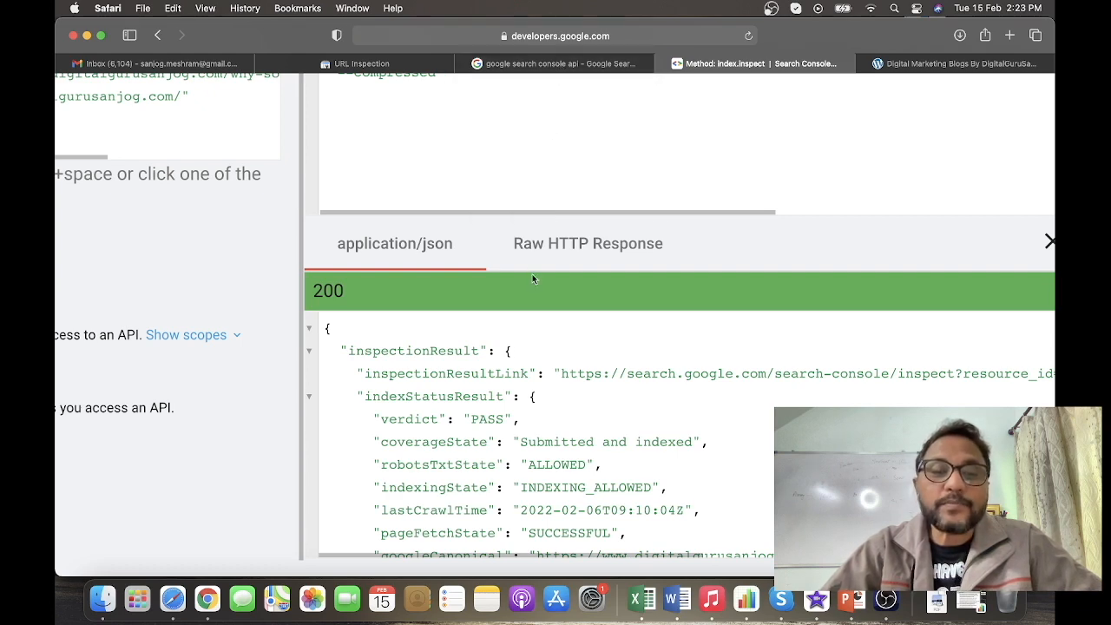
pyautogui.scroll(-3, 445, 427)
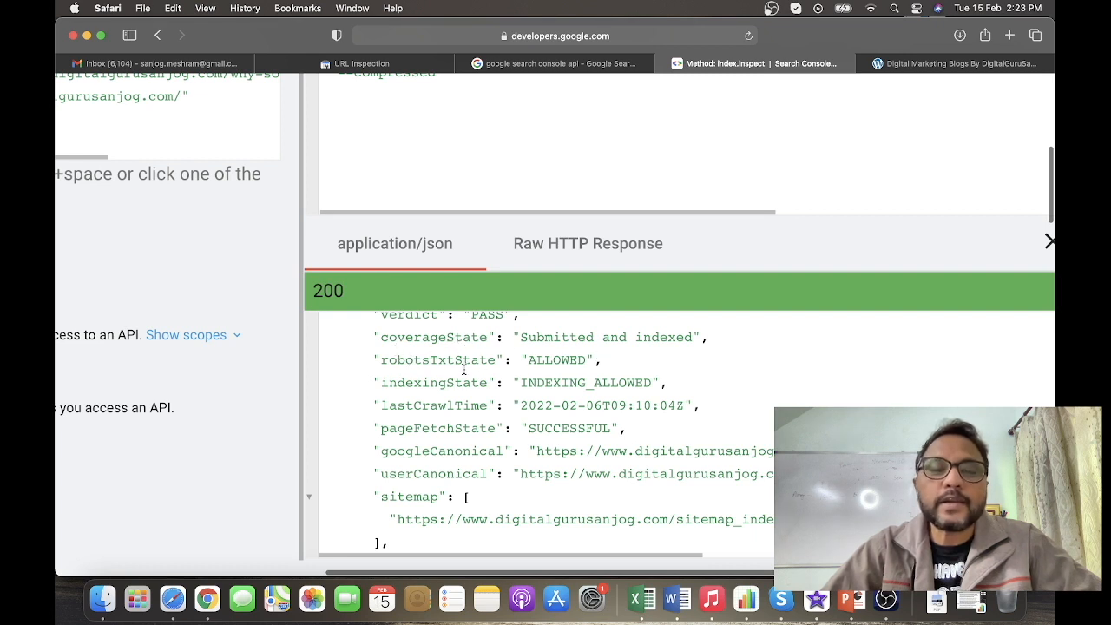
pyautogui.scroll(-1, 449, 375)
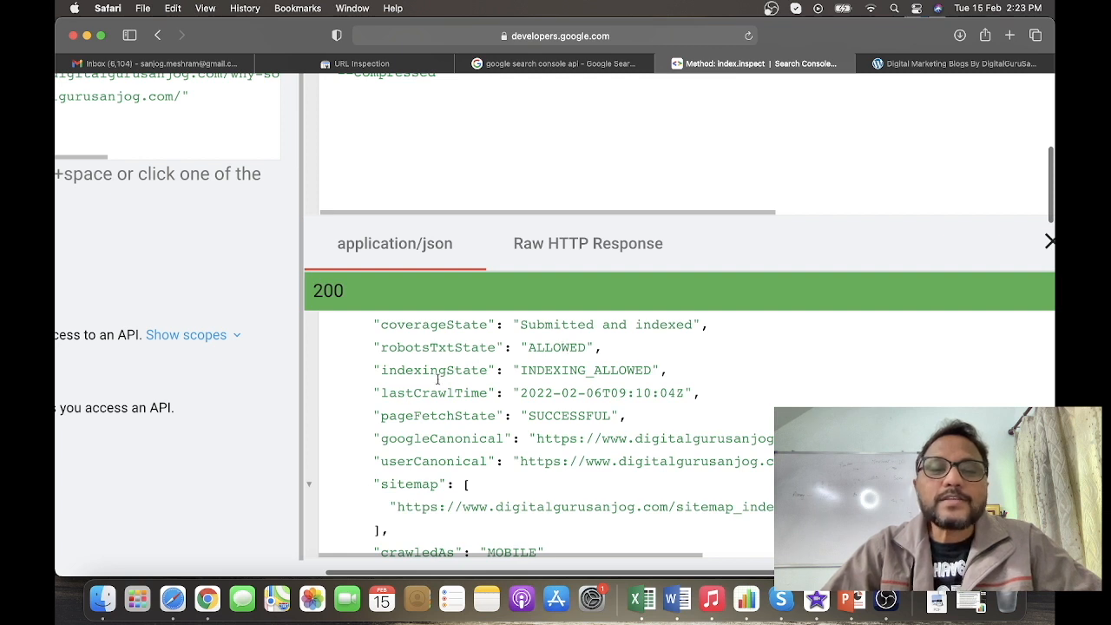
pyautogui.scroll(-5, 544, 392)
pyautogui.scroll(-1, 544, 393)
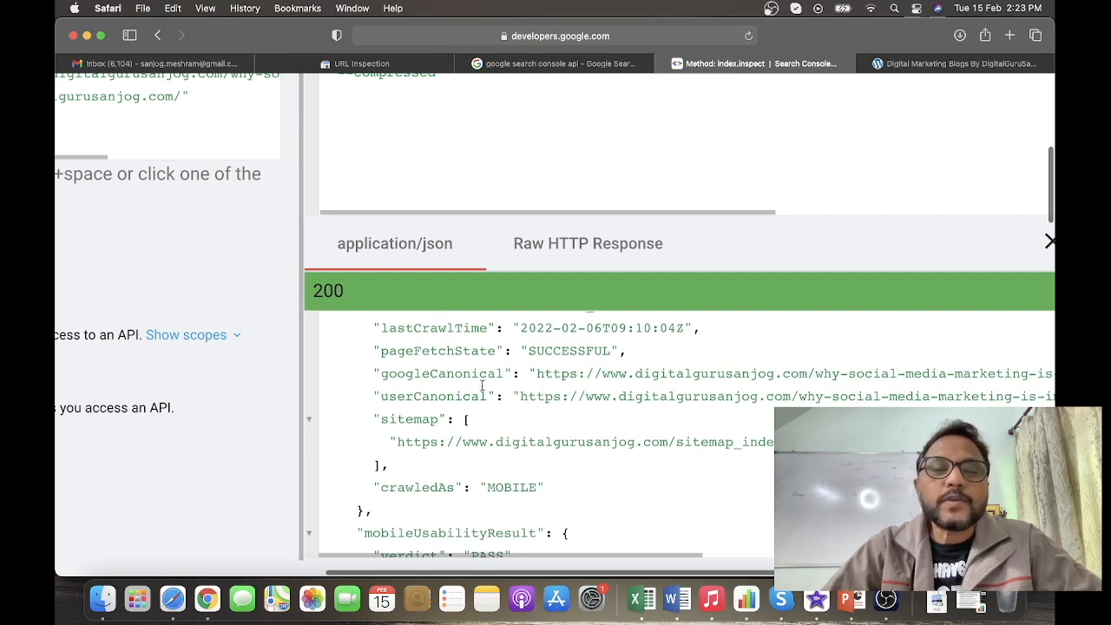
pyautogui.scroll(1, 448, 338)
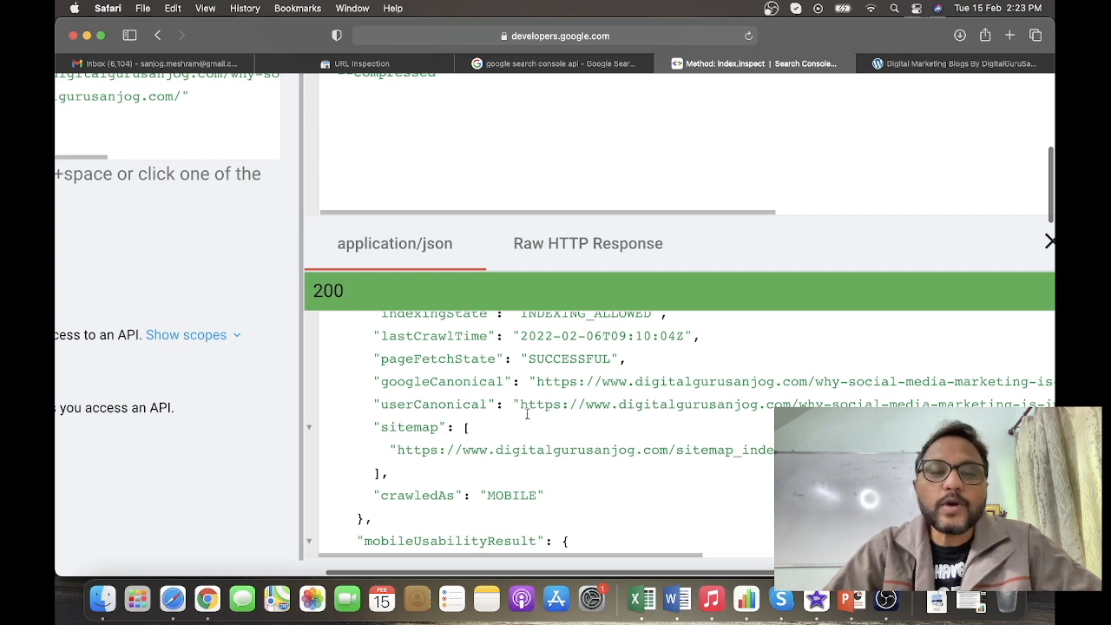
pyautogui.scroll(-2, 450, 439)
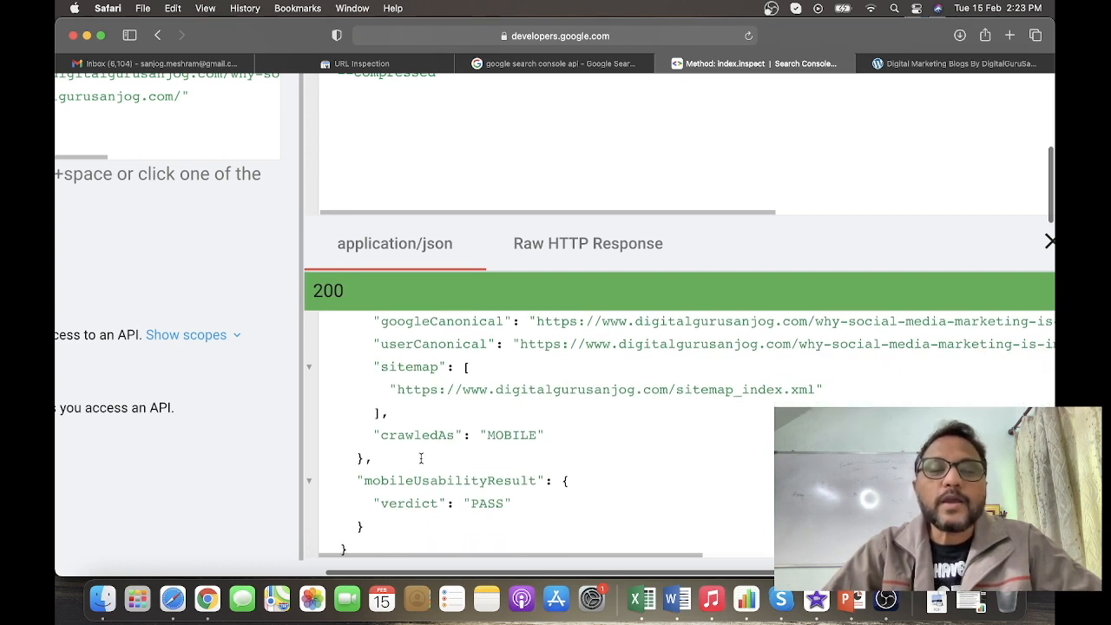